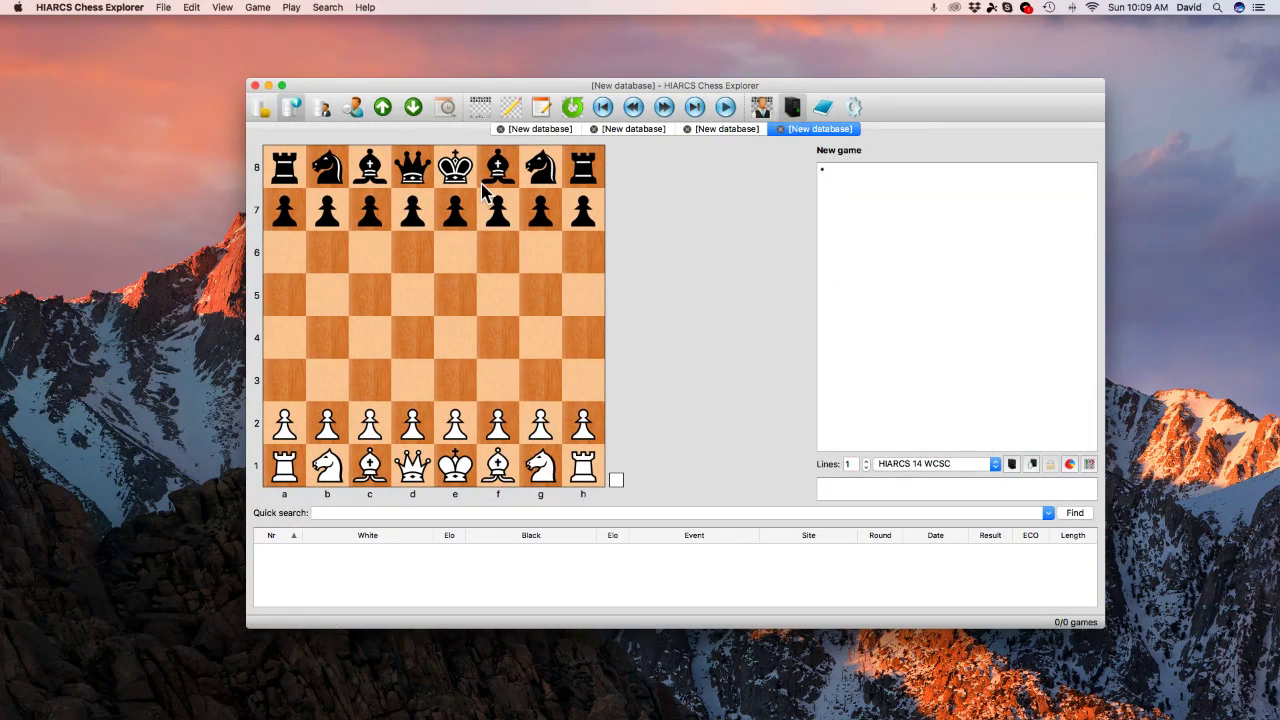
Open the position setup, clear the board, and place a white rook on g8 and a white king on h8
left_click(510, 108)
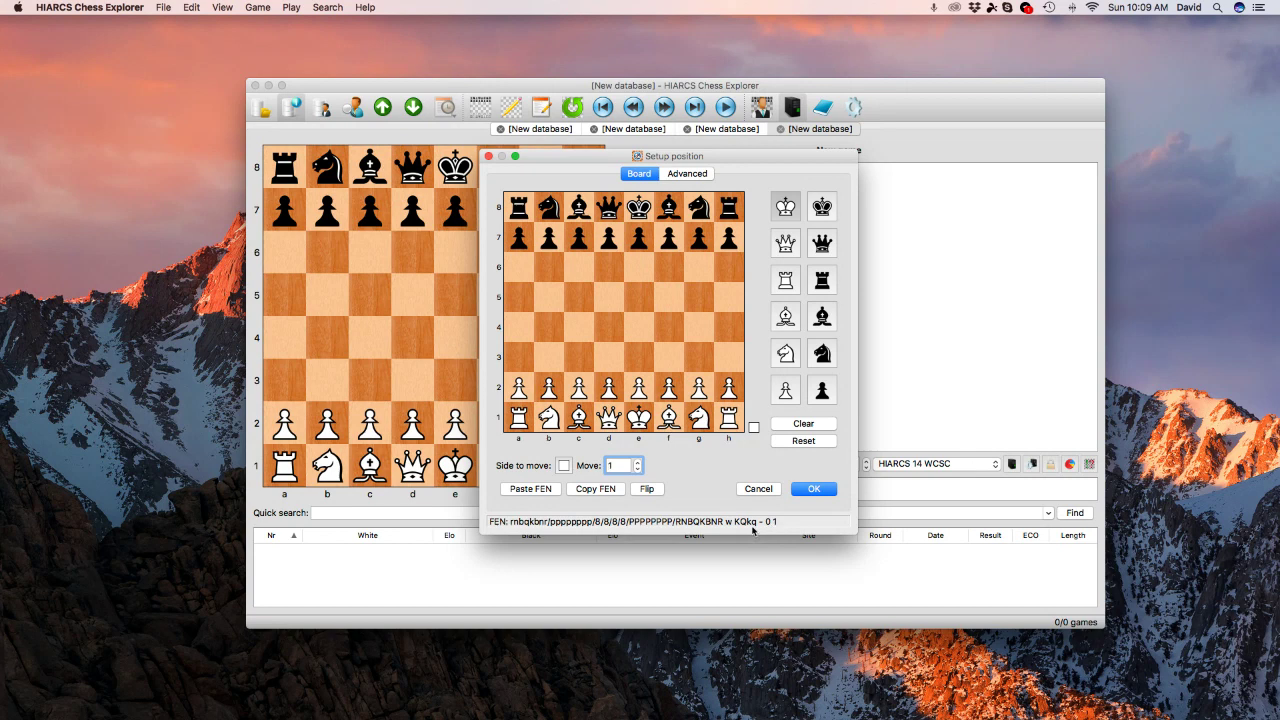
left_click(795, 426)
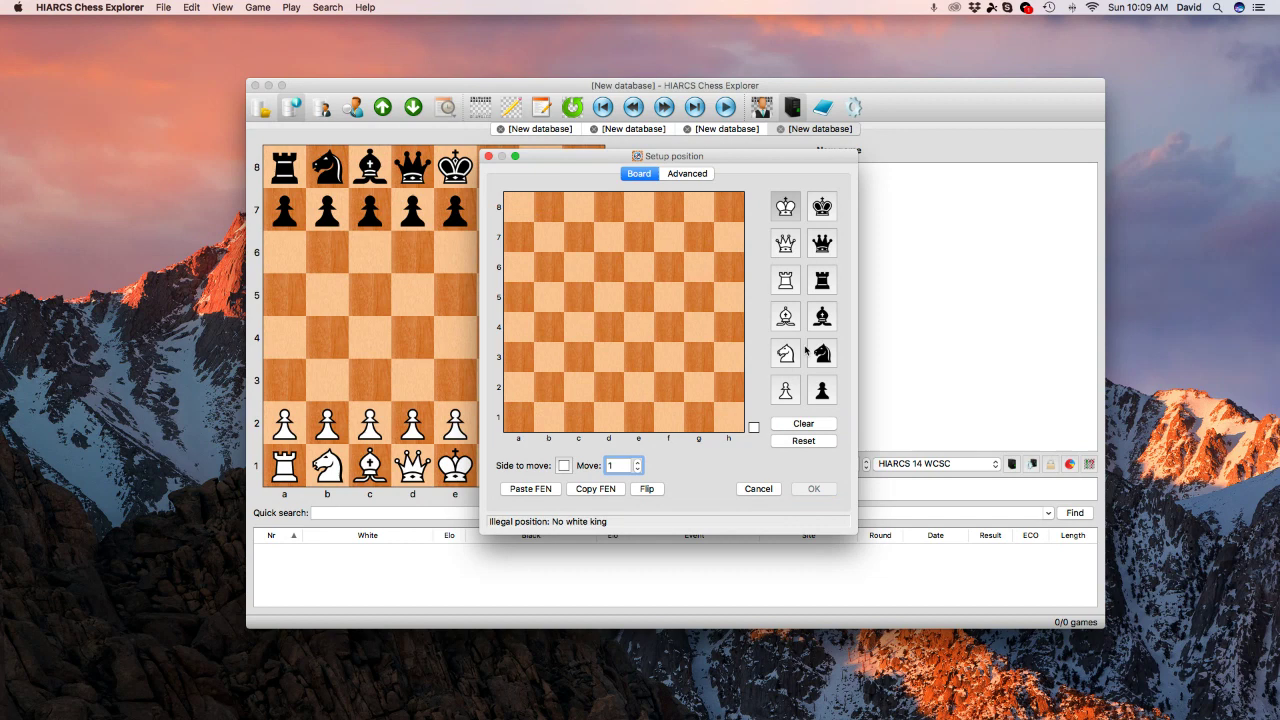
left_click(782, 288)
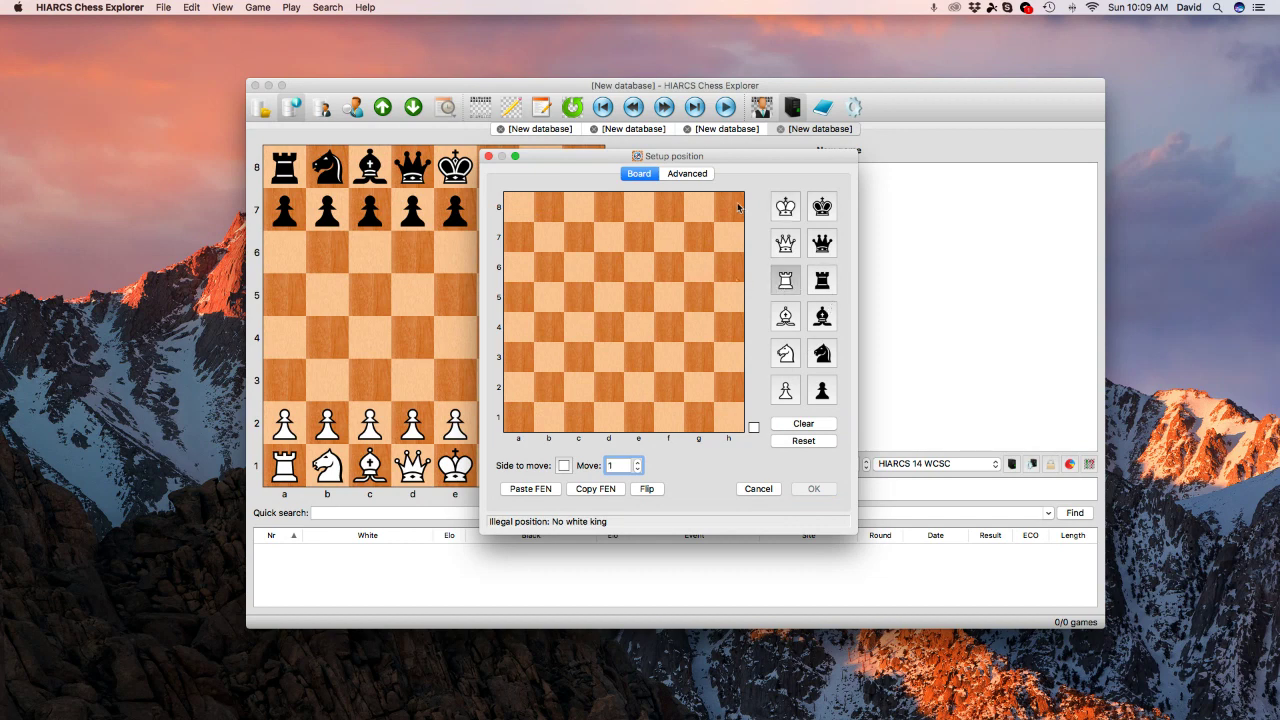
left_click(709, 216)
left_click(781, 210)
left_click(730, 208)
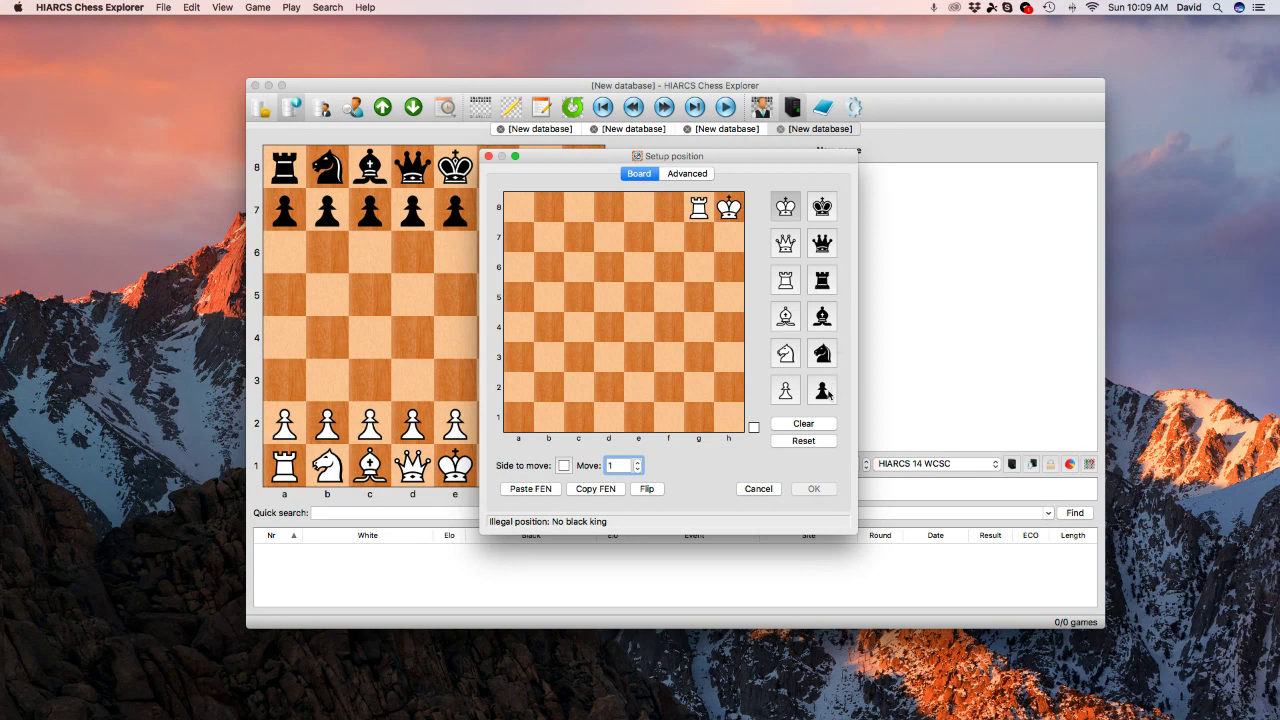
Place black pawns on c3, d3 and e3 and white pawns on e6 and f6
left_click(828, 396)
left_click(580, 357)
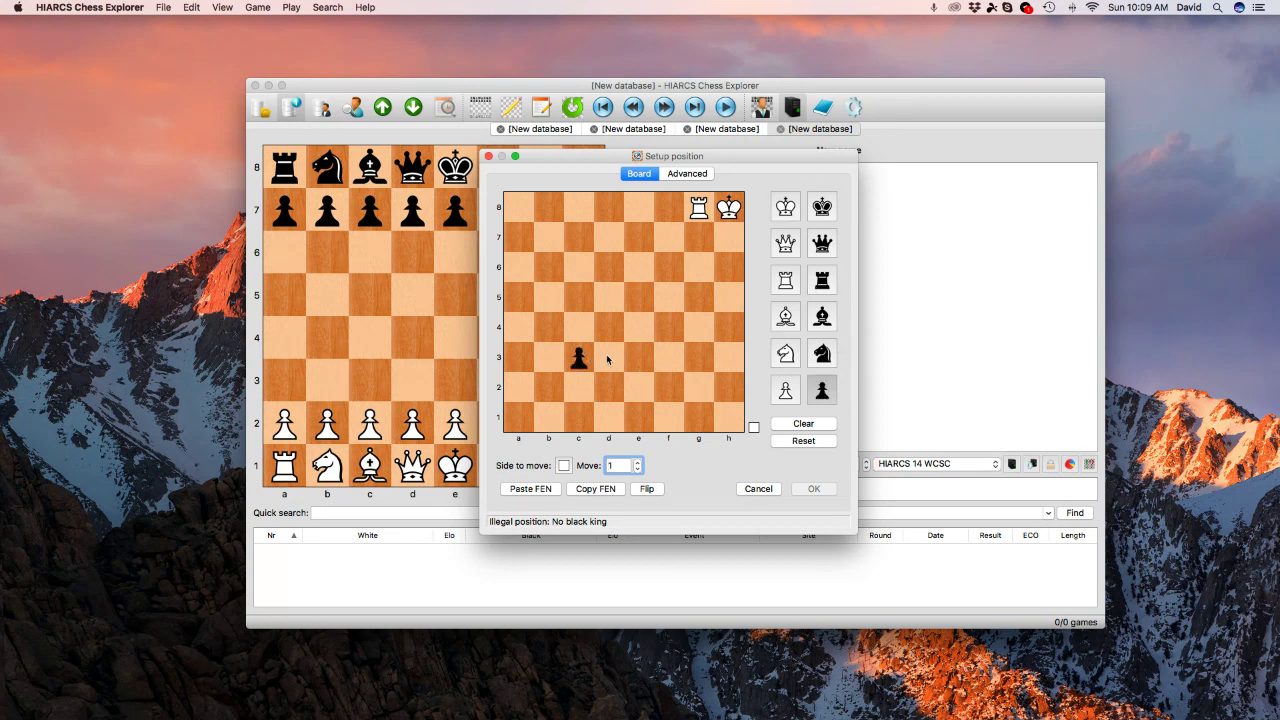
left_click(609, 357)
left_click(639, 357)
left_click(787, 399)
left_click(639, 267)
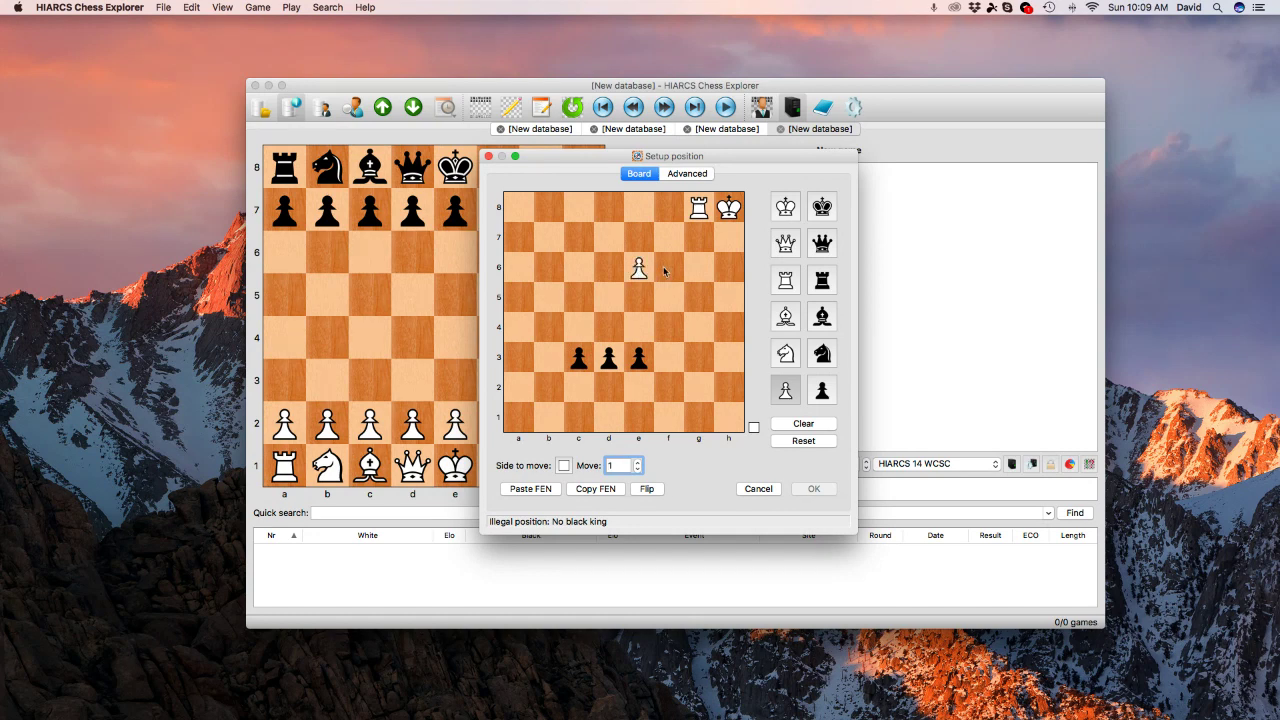
left_click(667, 269)
Place the black king on b1 and a black knight on c1
left_click(818, 216)
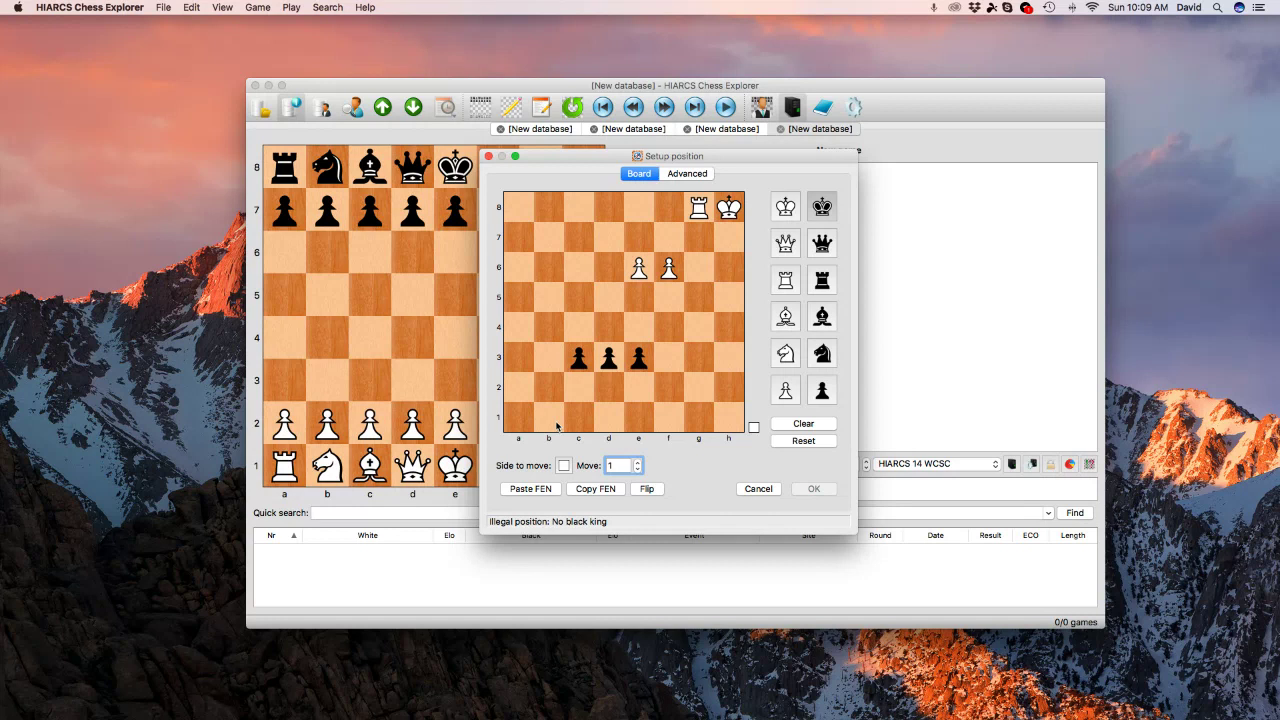
left_click(549, 418)
left_click(787, 354)
left_click(822, 355)
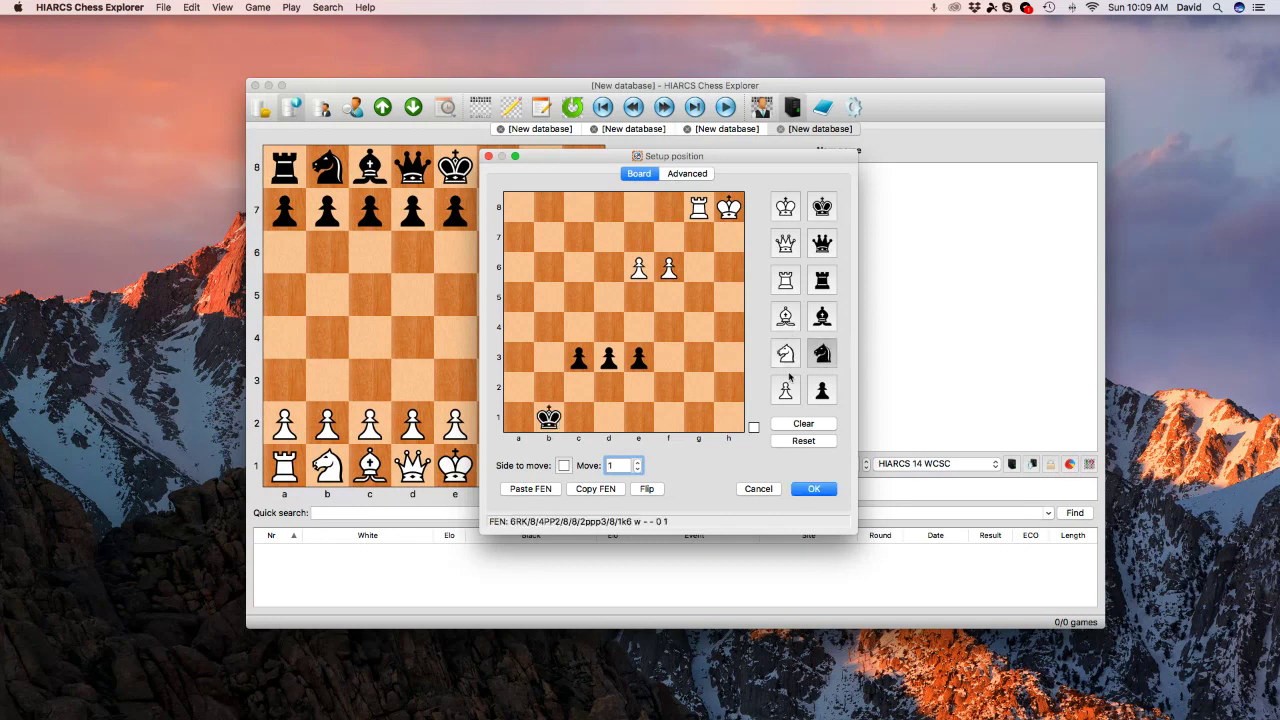
left_click(580, 420)
Rearrange the pieces to white rook g1, king h1, pawns e3 and f3, and black king b8, knight c8, pawns c6, d6 and e6
left_click_drag(699, 207, 699, 418)
left_click_drag(742, 213, 736, 420)
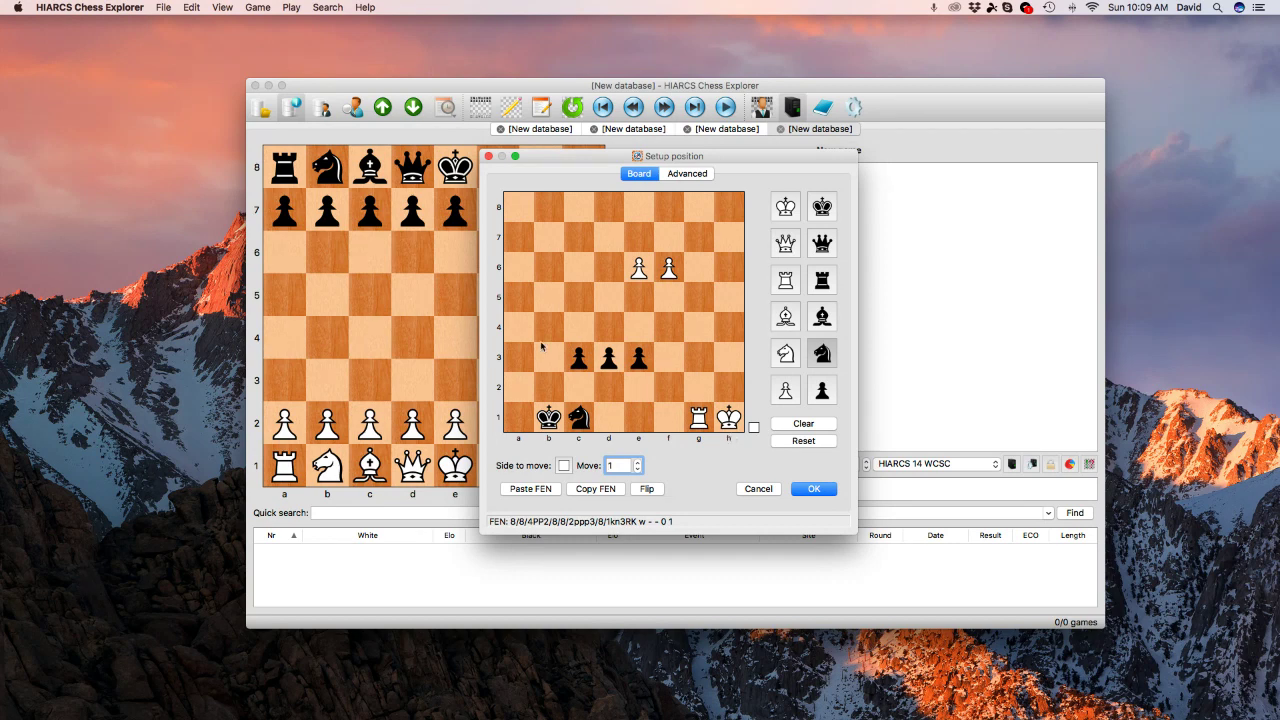
left_click_drag(579, 358, 640, 390)
left_click_drag(638, 358, 608, 268)
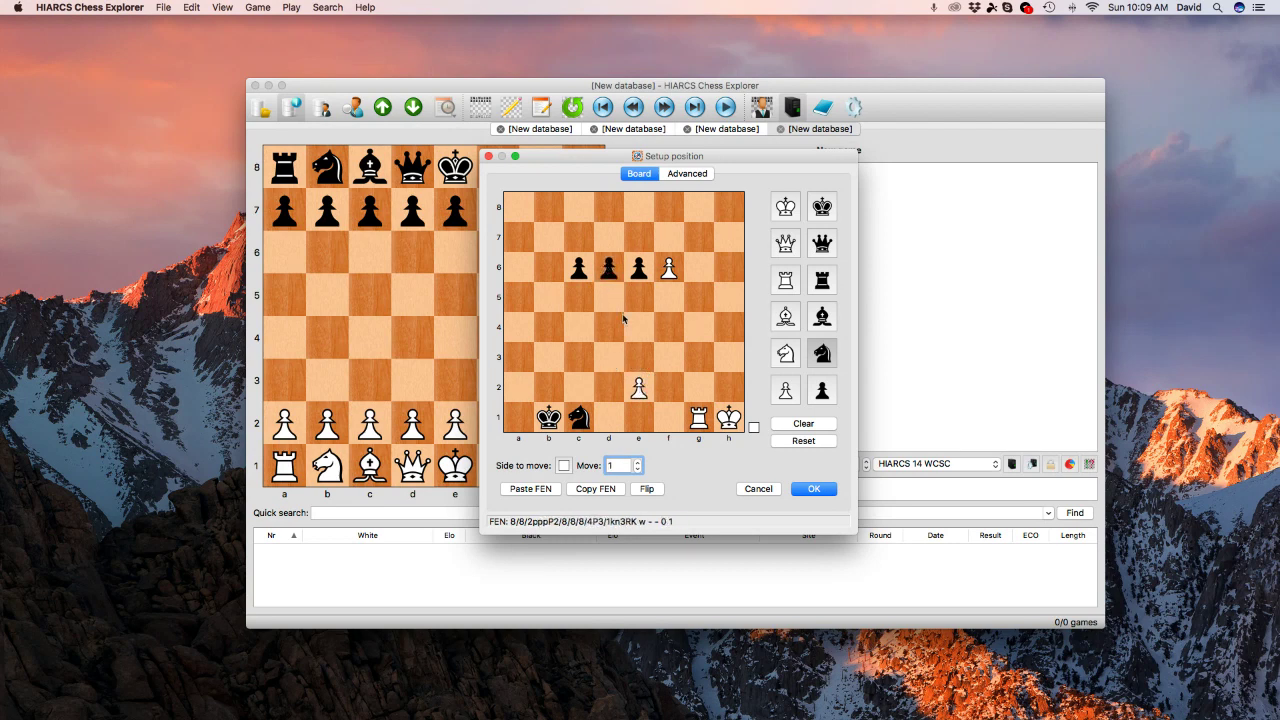
left_click_drag(640, 388, 638, 357)
left_click_drag(668, 268, 668, 356)
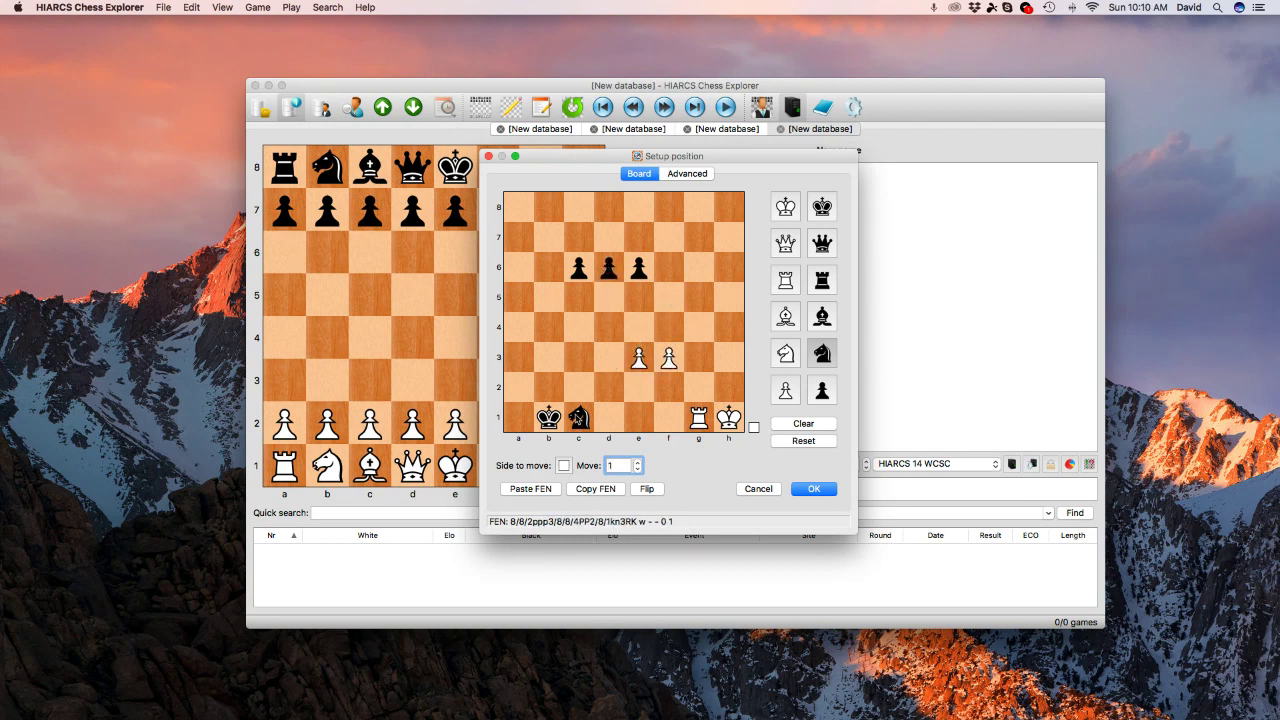
left_click_drag(579, 417, 549, 208)
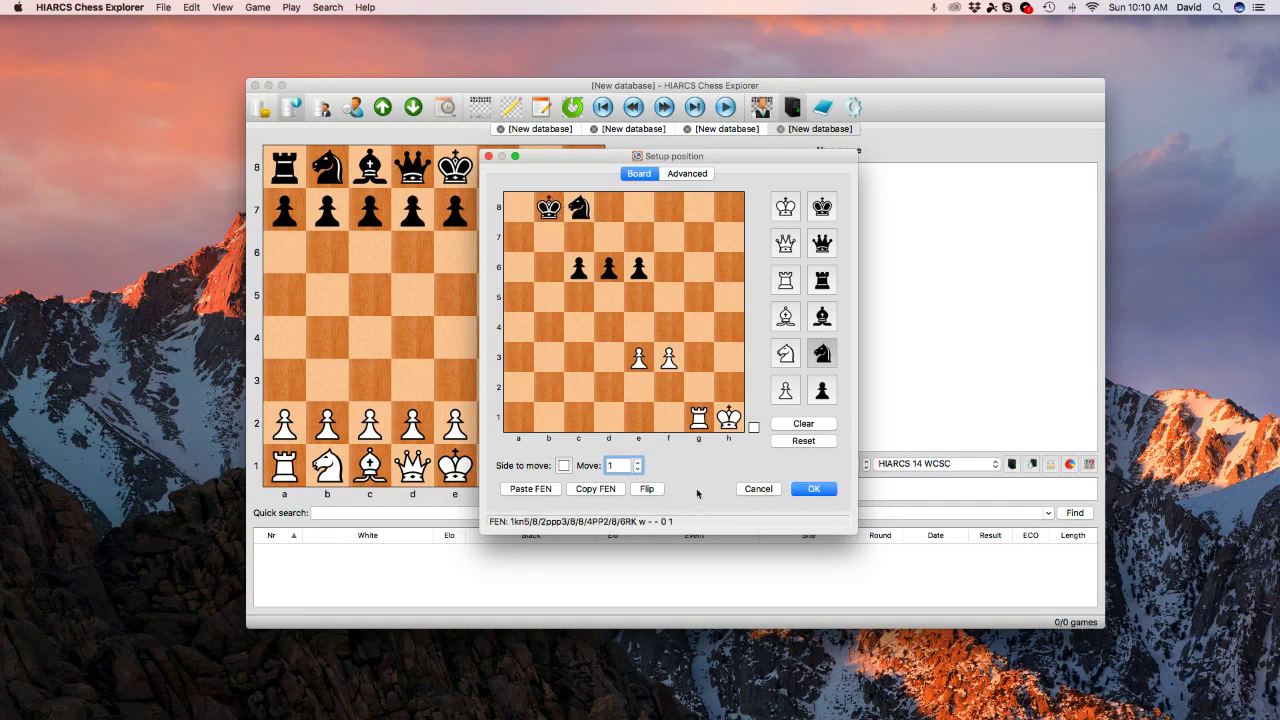
Enlarge the Setup position dialog and reposition it lower over the main window
left_click_drag(479, 535, 442, 600)
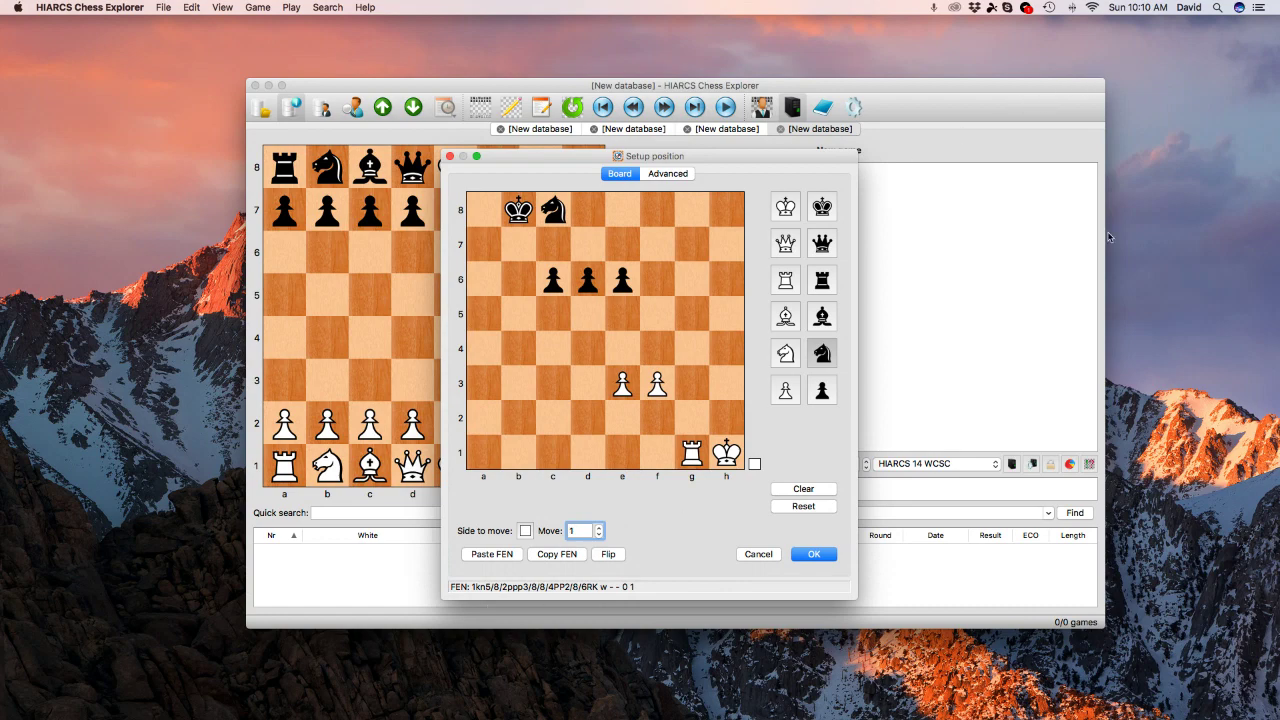
mouse_move(955, 88)
left_mouse_down()
mouse_move(984, 369)
mouse_move(947, 85)
left_mouse_up()
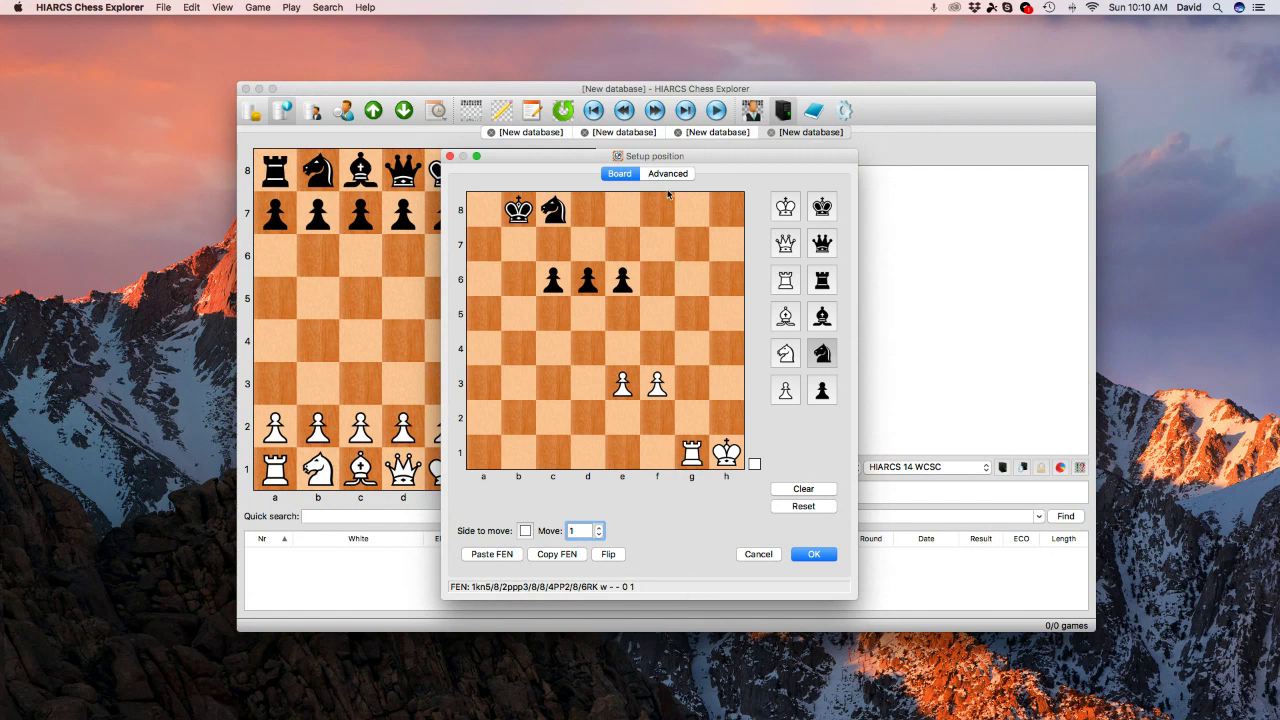
left_click_drag(856, 151, 996, 89)
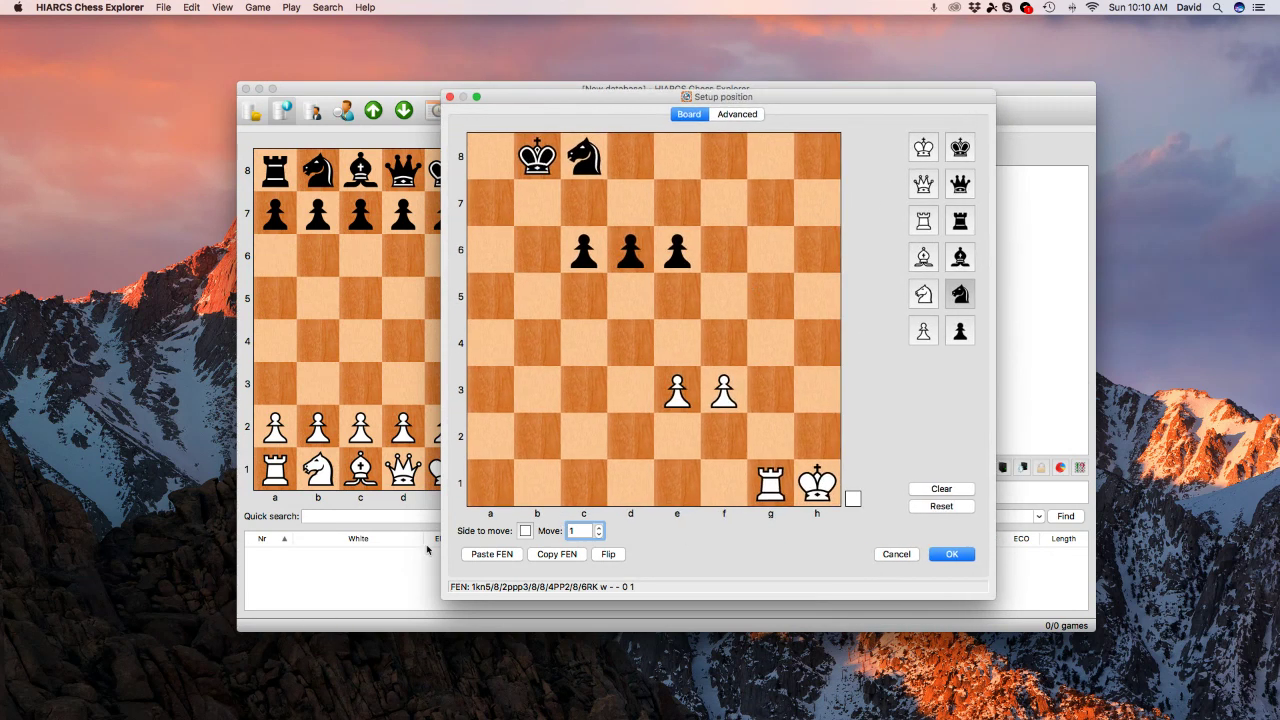
left_click_drag(777, 97, 765, 240)
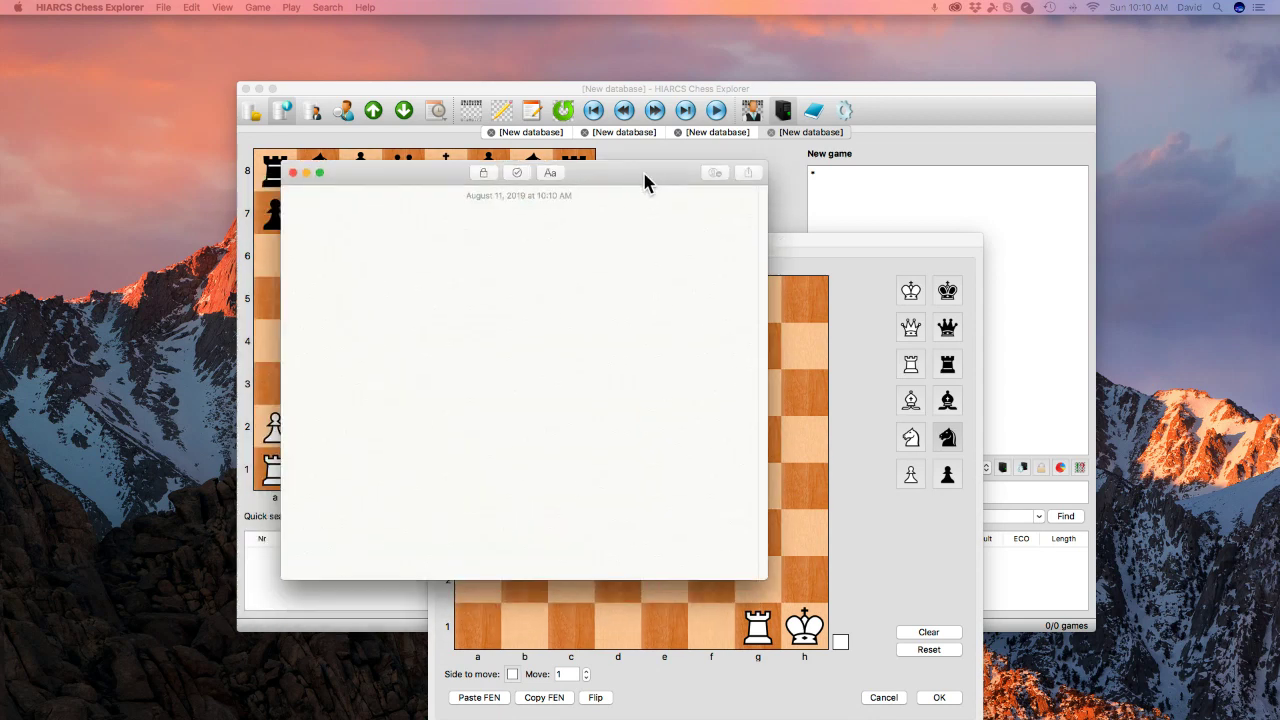
Shrink the blank Notes window and place it beside the setup board so the position stays in view
left_click_drag(643, 177, 929, 303)
left_click_drag(1054, 282, 886, 405)
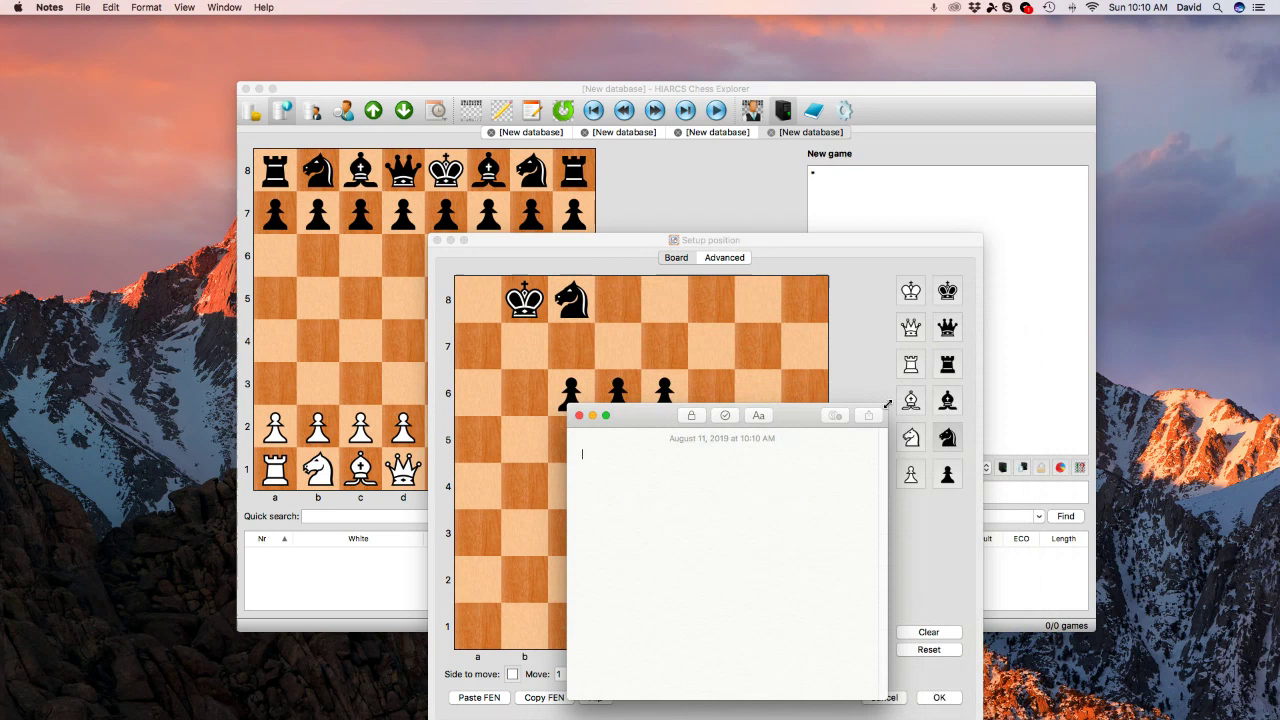
left_click_drag(777, 418, 1079, 258)
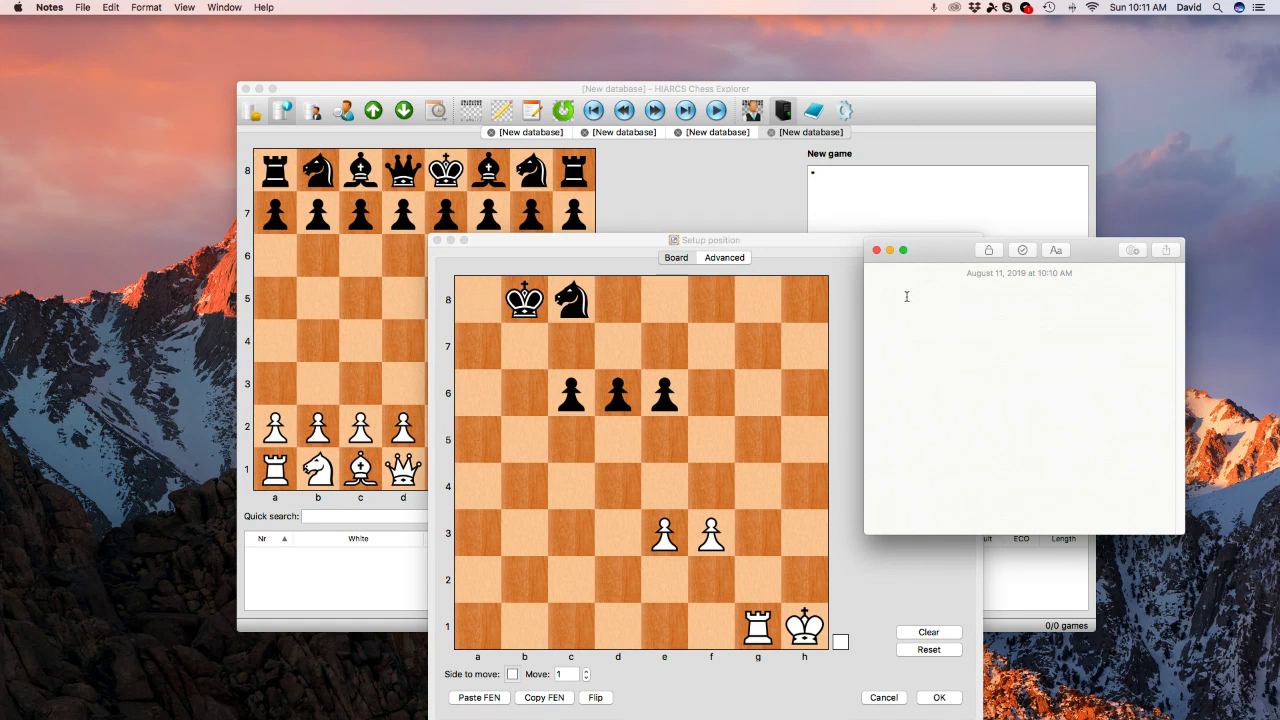
Write the FEN piece placement 1kn5/8/2ppp3/8/8/4PP2/8/6RK in the note
type("1")
type("k")
type("/")
type("2")
type("ppp")
type("8/8/")
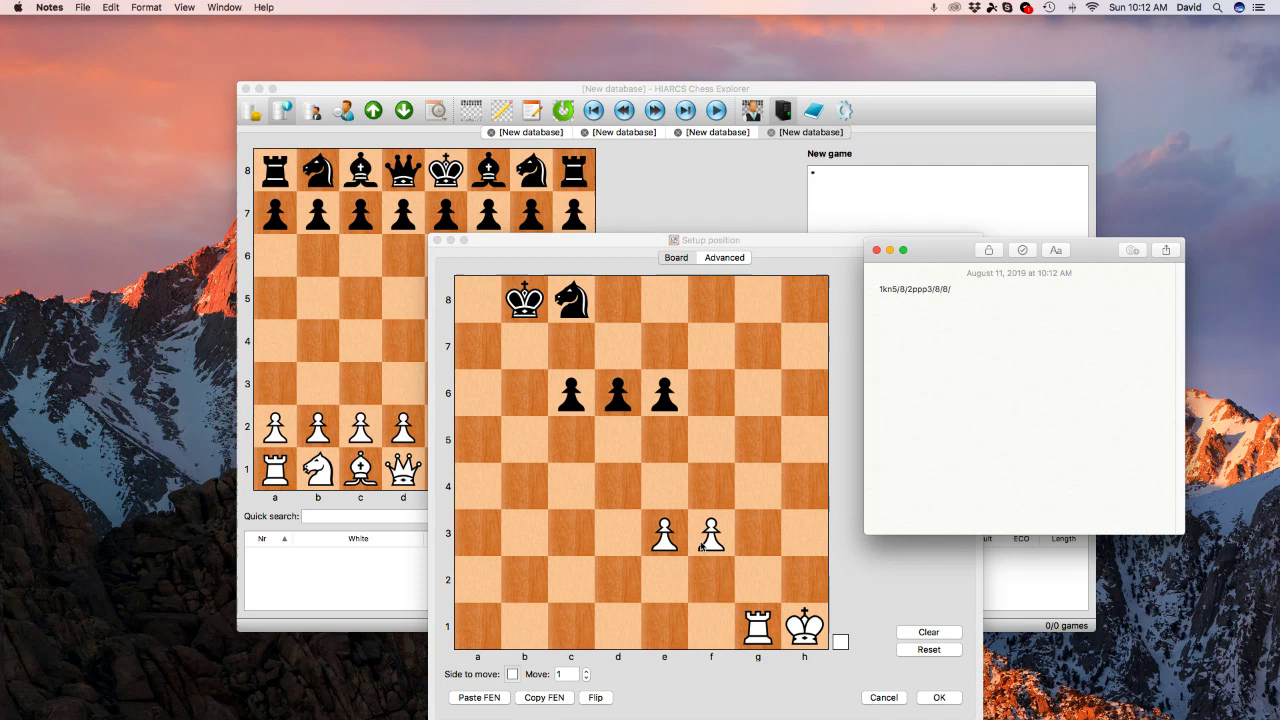
type("4PP2/8")
type("6RK")
Complete the FEN line with white to move, castling rights and move counters as "w KQkq - 1 1"
key("BackSpace")
key("BackSpace")
type("w")
type("Q")
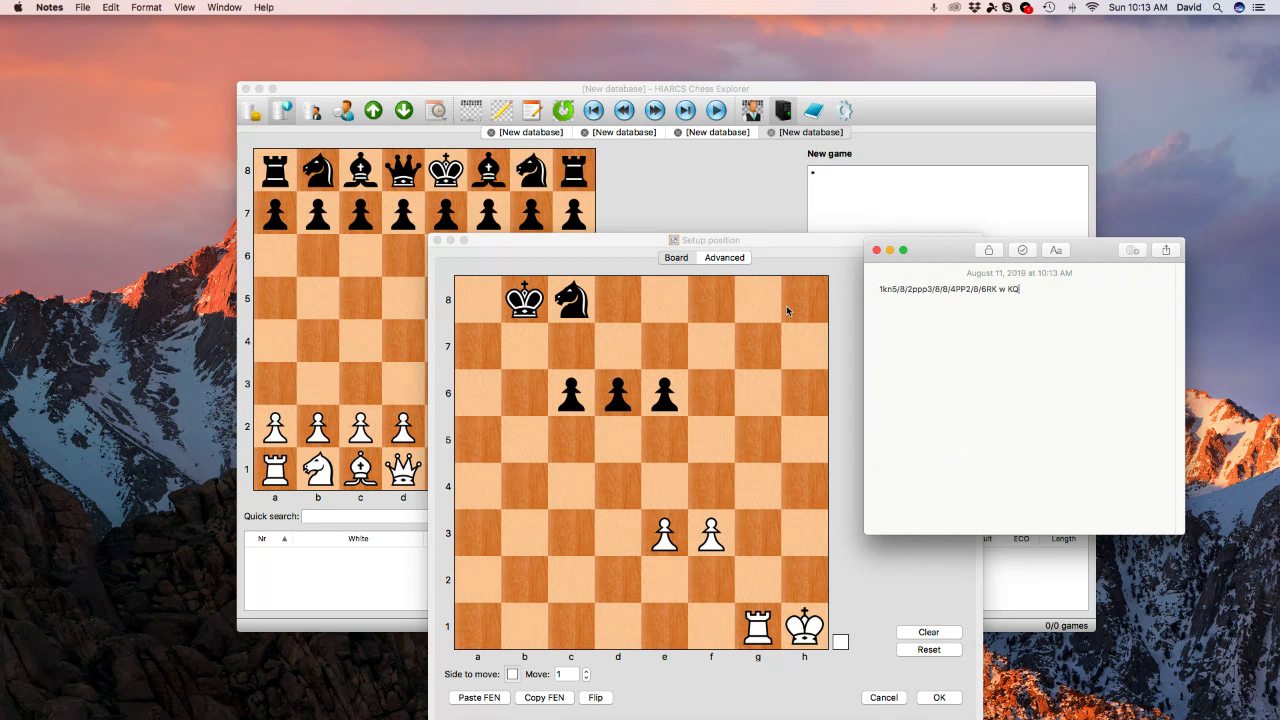
type("k")
key("BackSpace")
key("BackSpace")
type("KQkq")
Select the complete FEN line in the note for copying
left_click_drag(1046, 289, 996, 290)
left_click(921, 292)
triple_click(877, 290)
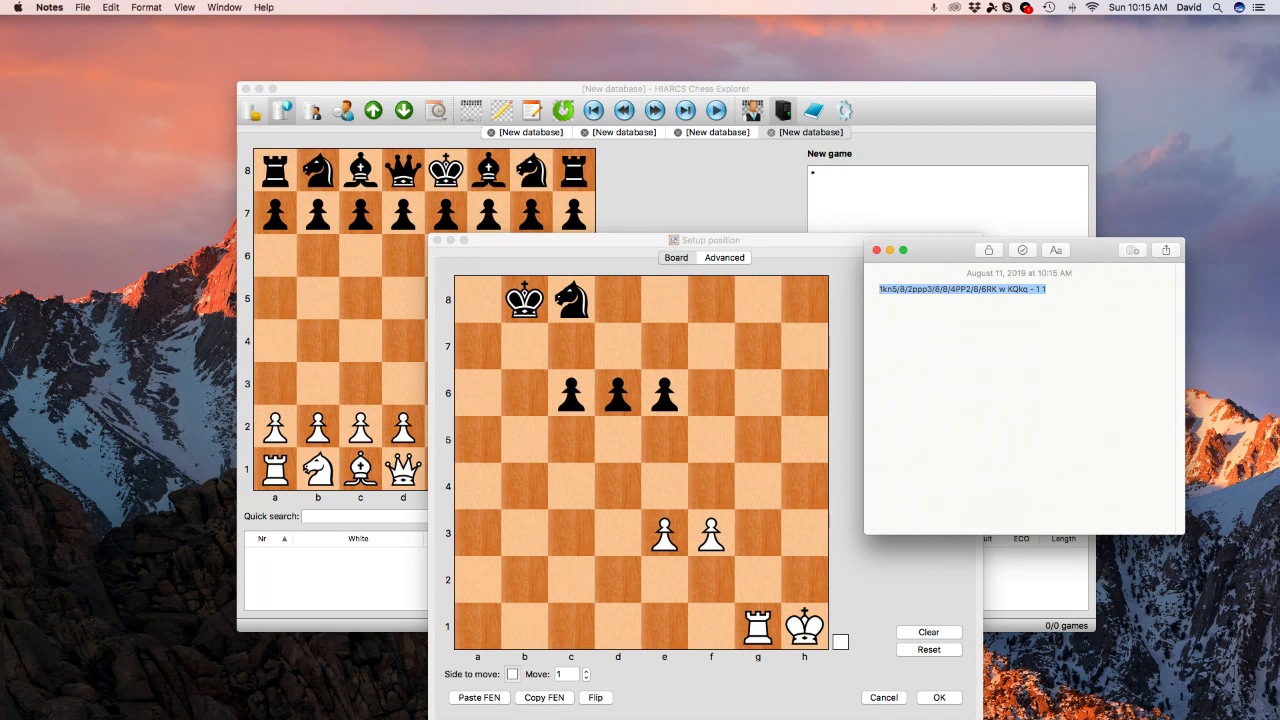
Switch to the Brave browser, open a private window and go to lichess.org
key("super+Tab")
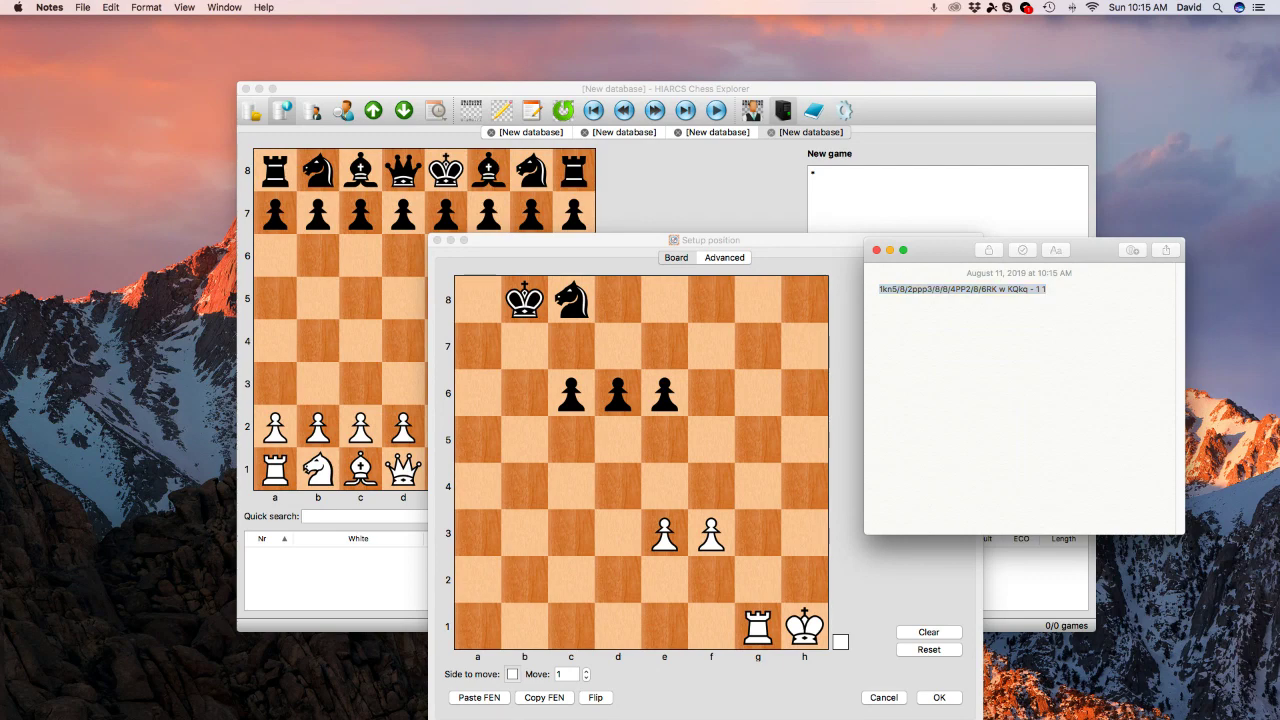
key("super+Tab")
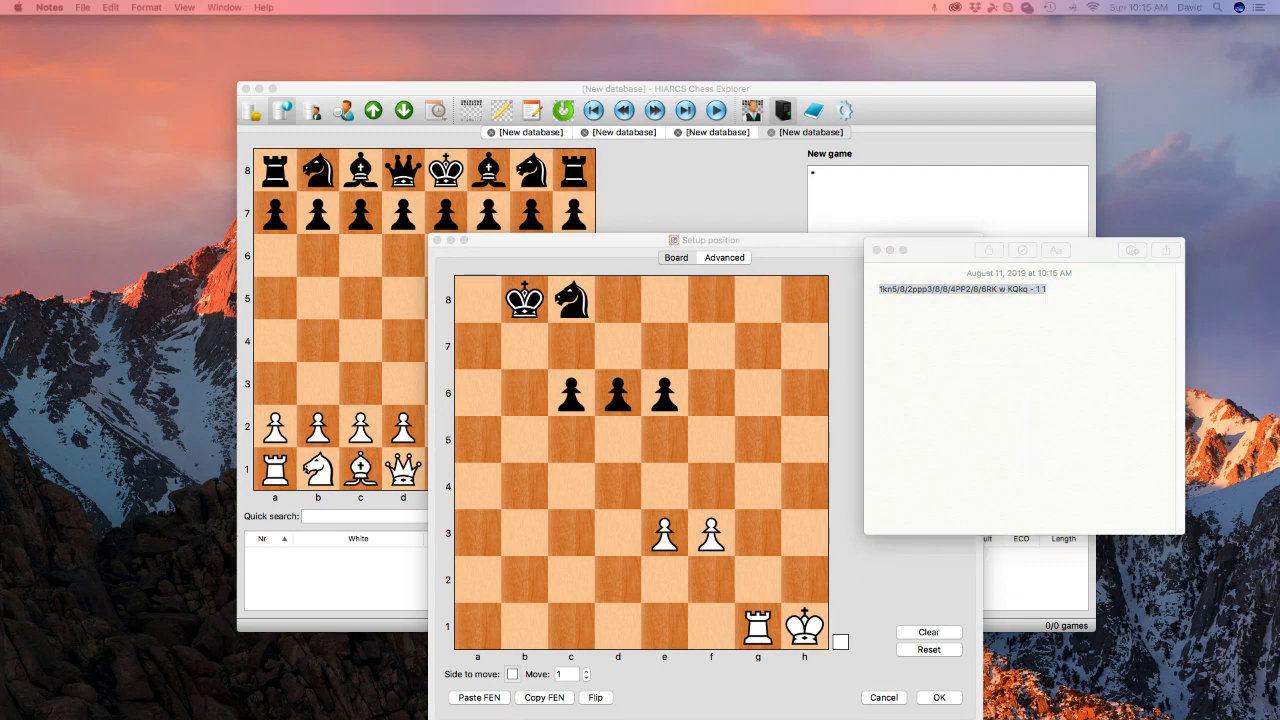
key("super+shift+n")
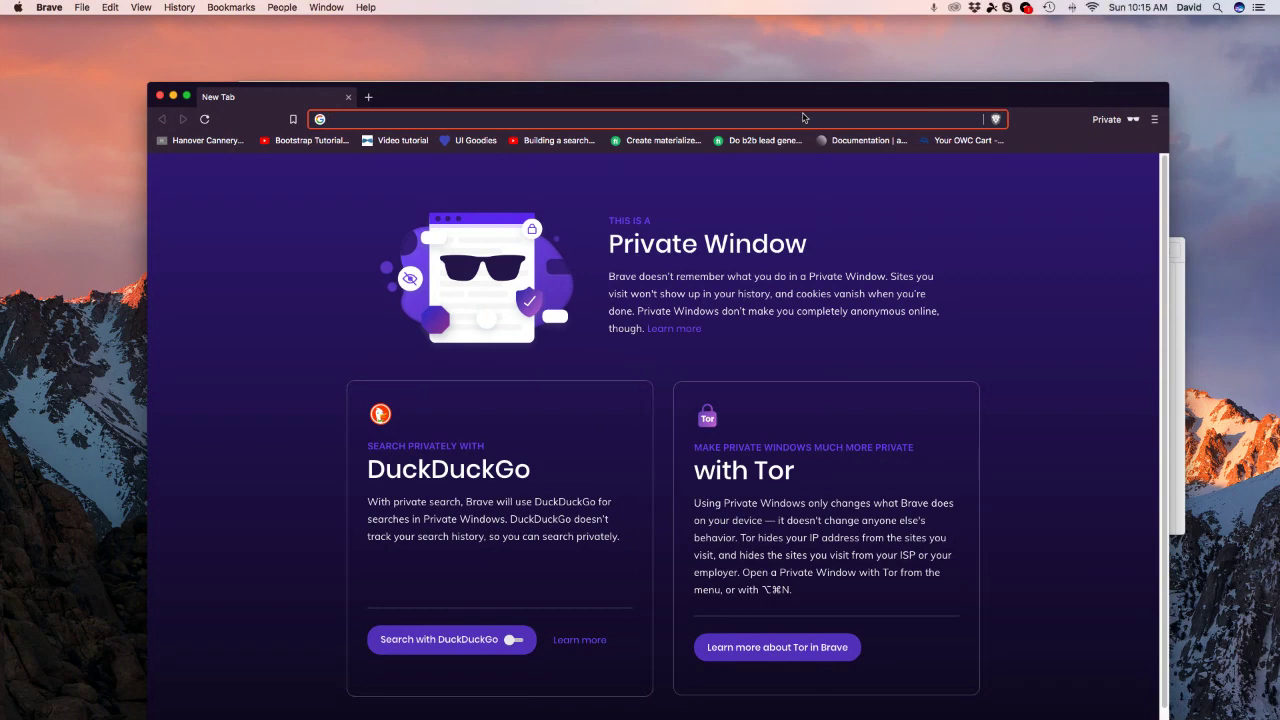
type("lichess.org")
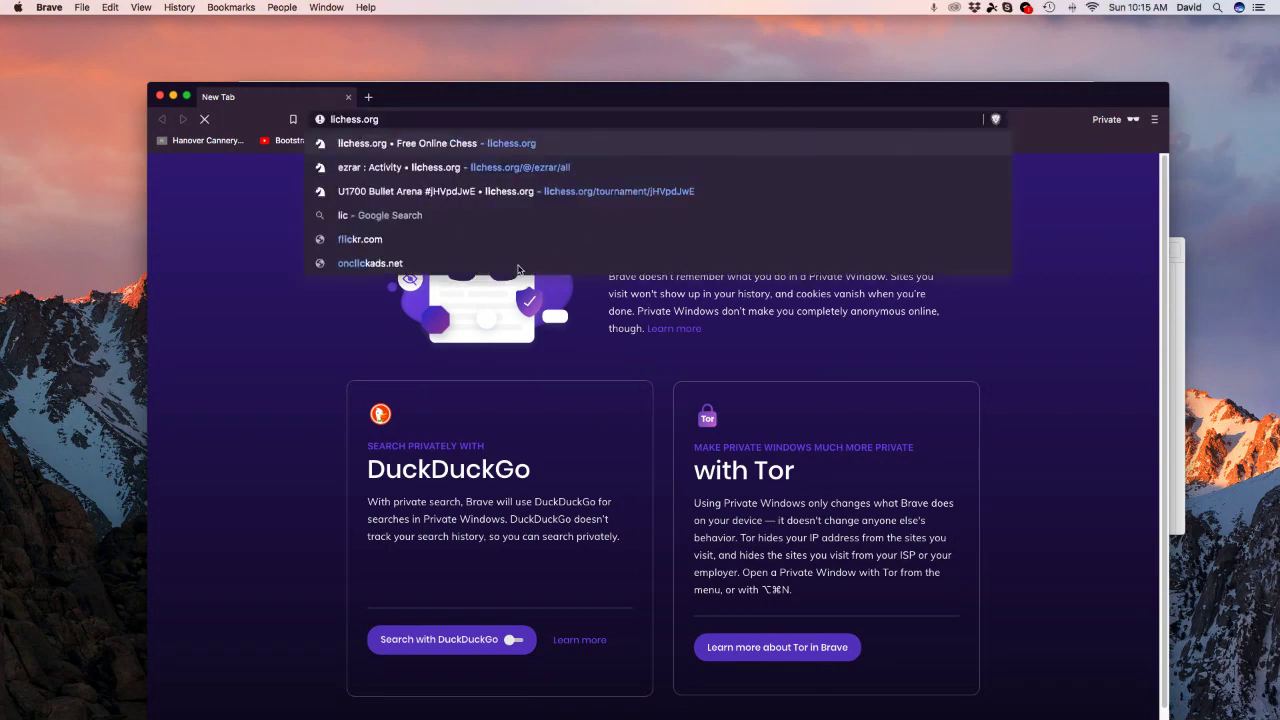
key("Return")
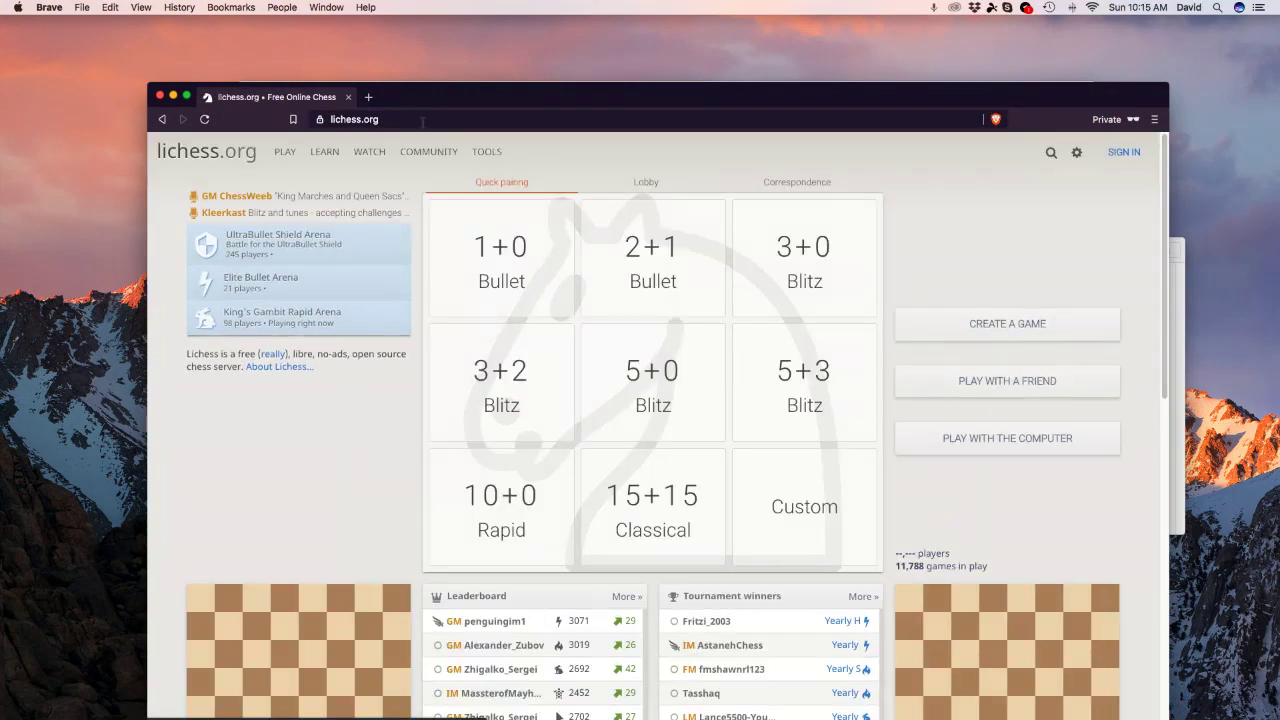
Open the lichess board editor and load the position from the FEN 1kn5/8/2ppp3/8/8/4PP2/8/6RK w KQkq - 1 1
mouse_move(485, 152)
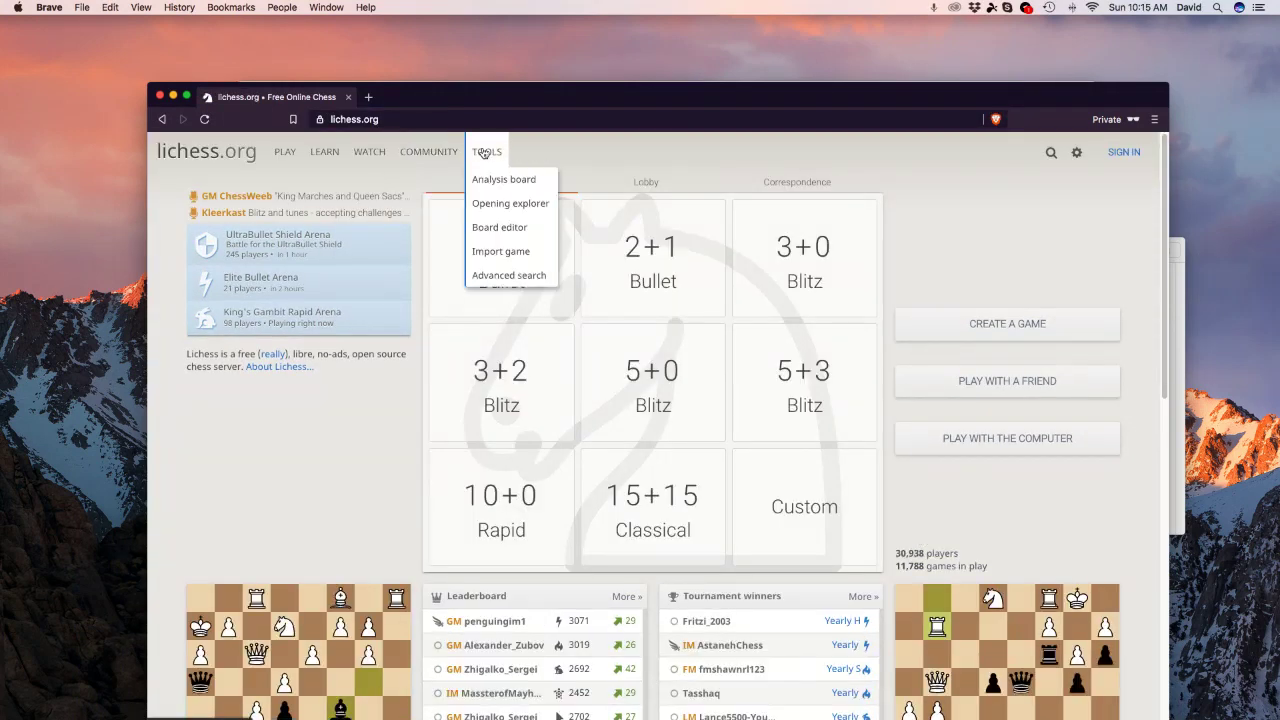
left_click(511, 227)
left_click(893, 300)
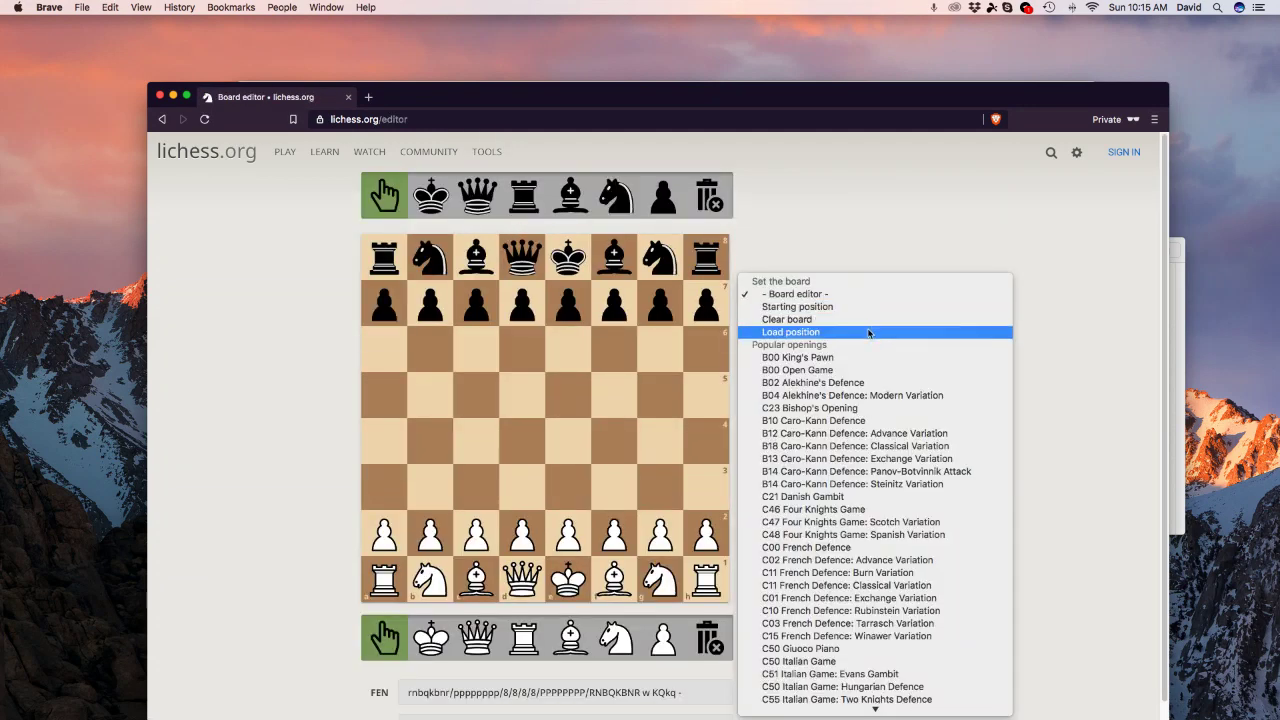
left_click(868, 333)
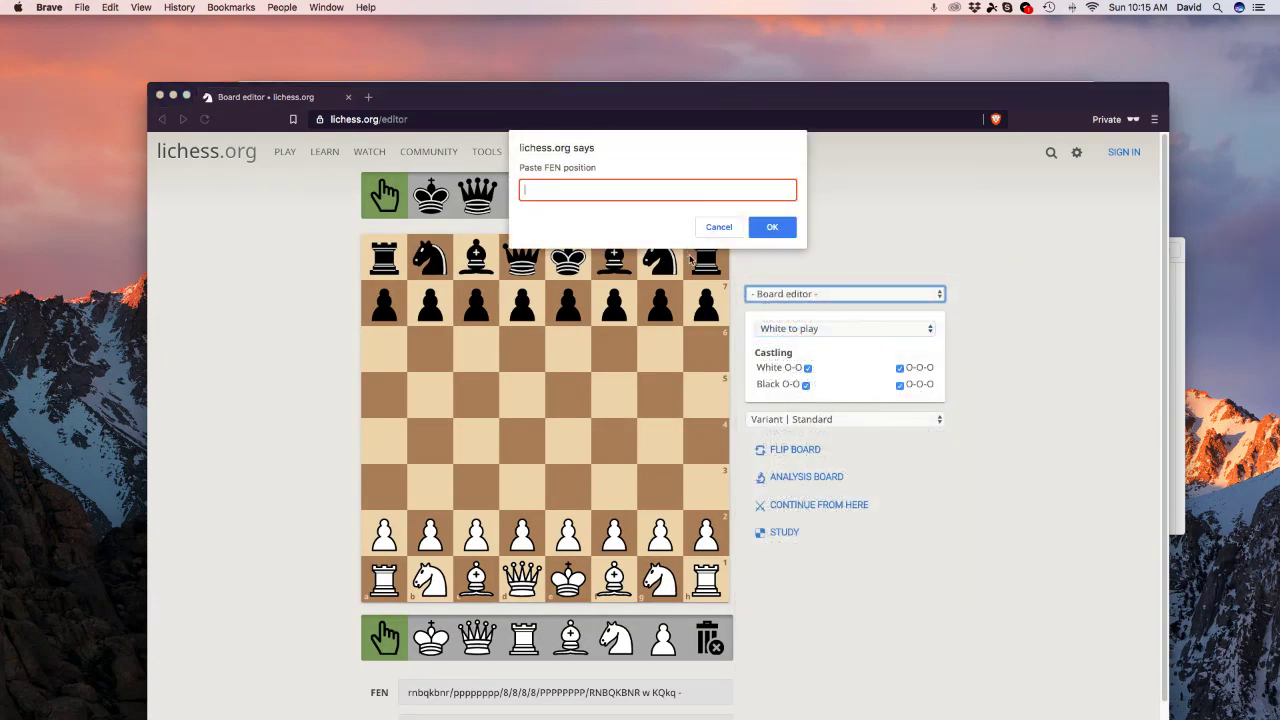
type("rnbqkbnr/pppppppp/8/8/8/8/PPPPPPPP/RNBQKBNR w KQkq - 0 1")
left_click(772, 227)
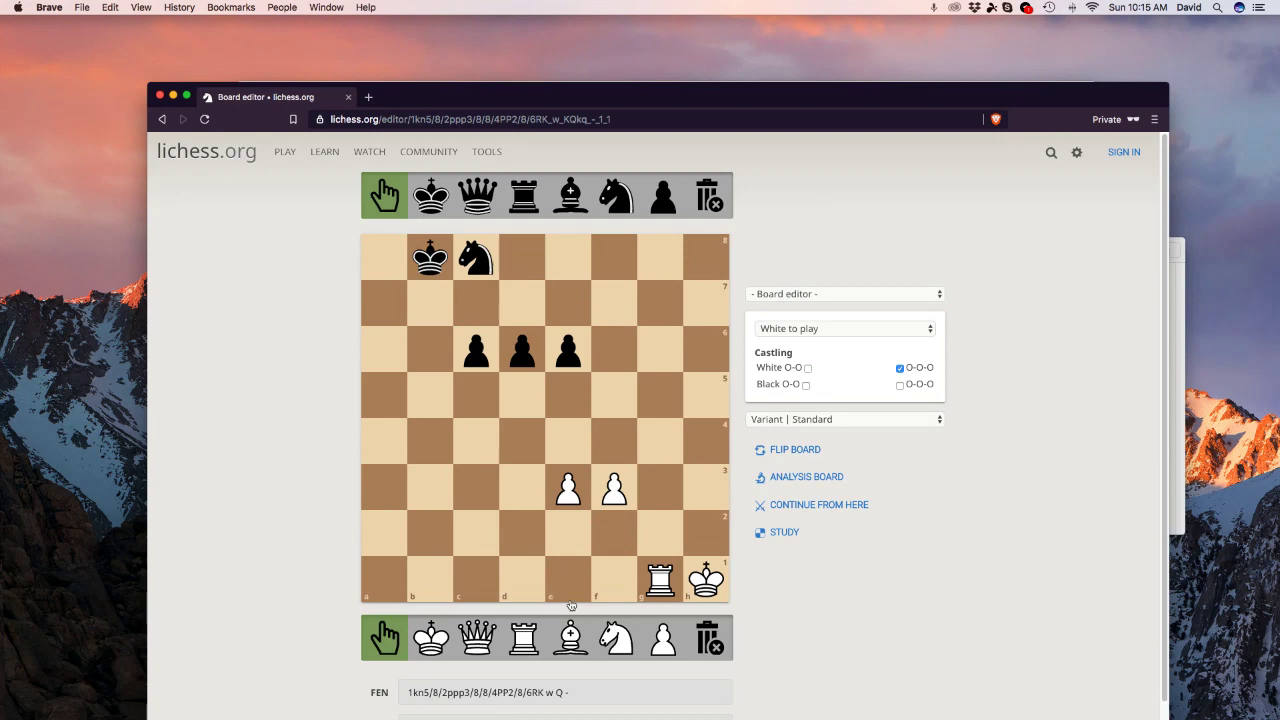
Continue from this position against the computer at level 7 as White and move the rook from g1 to g8
left_click(791, 505)
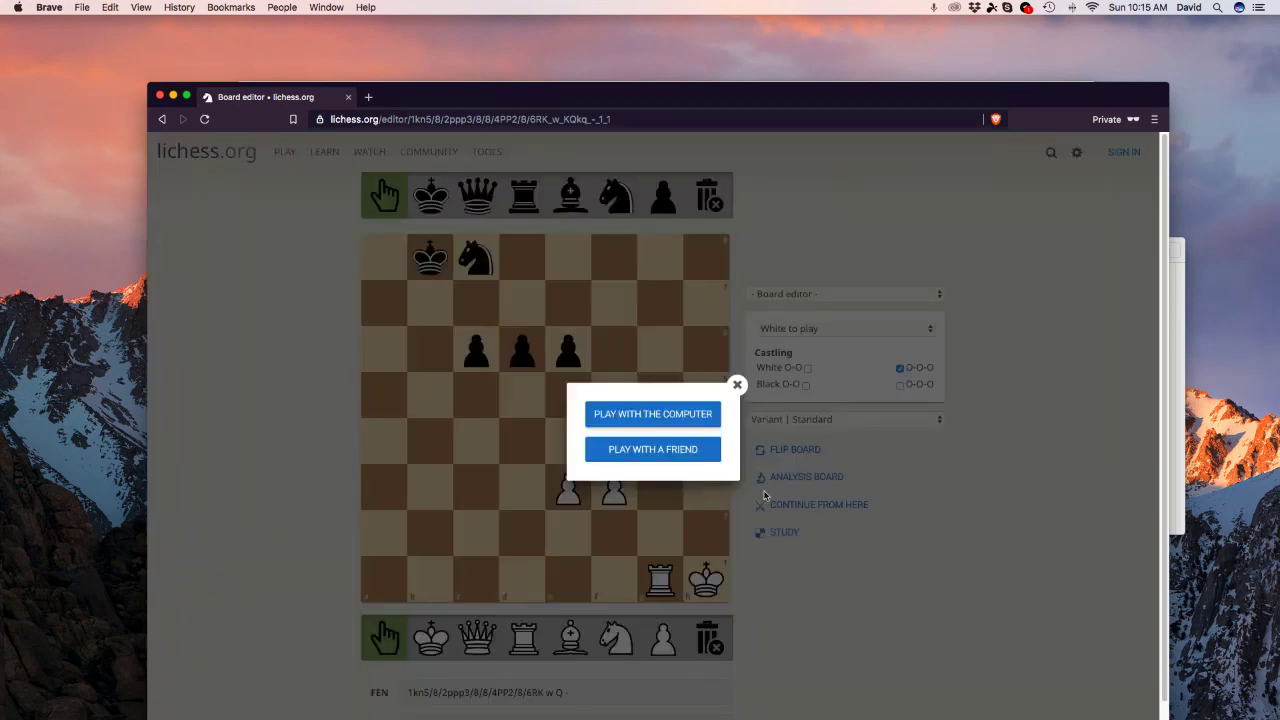
left_click(646, 415)
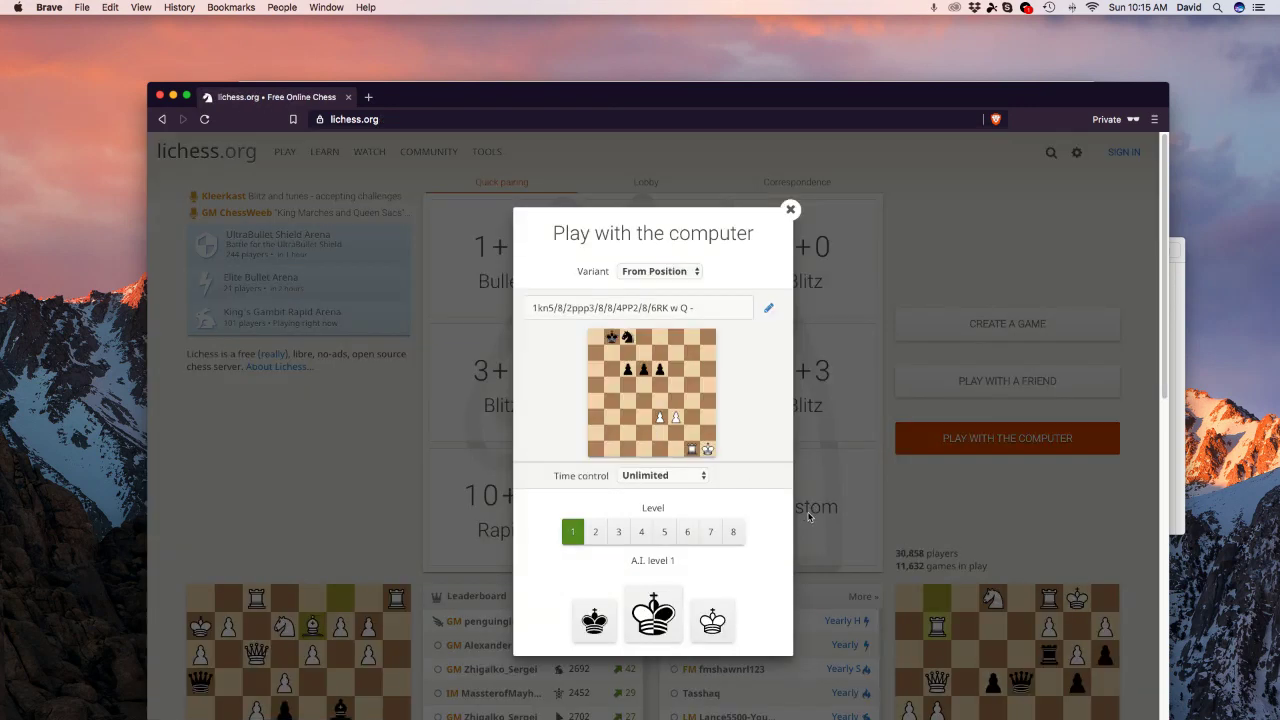
left_click(706, 534)
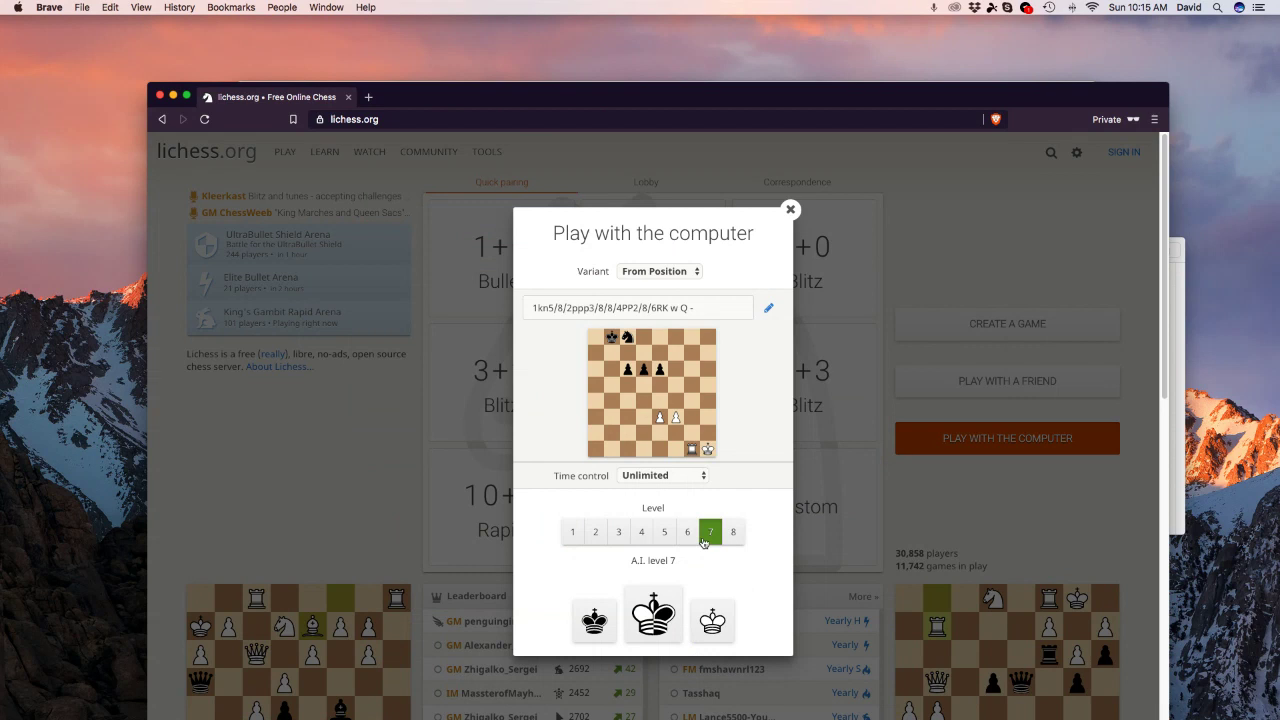
left_click(716, 621)
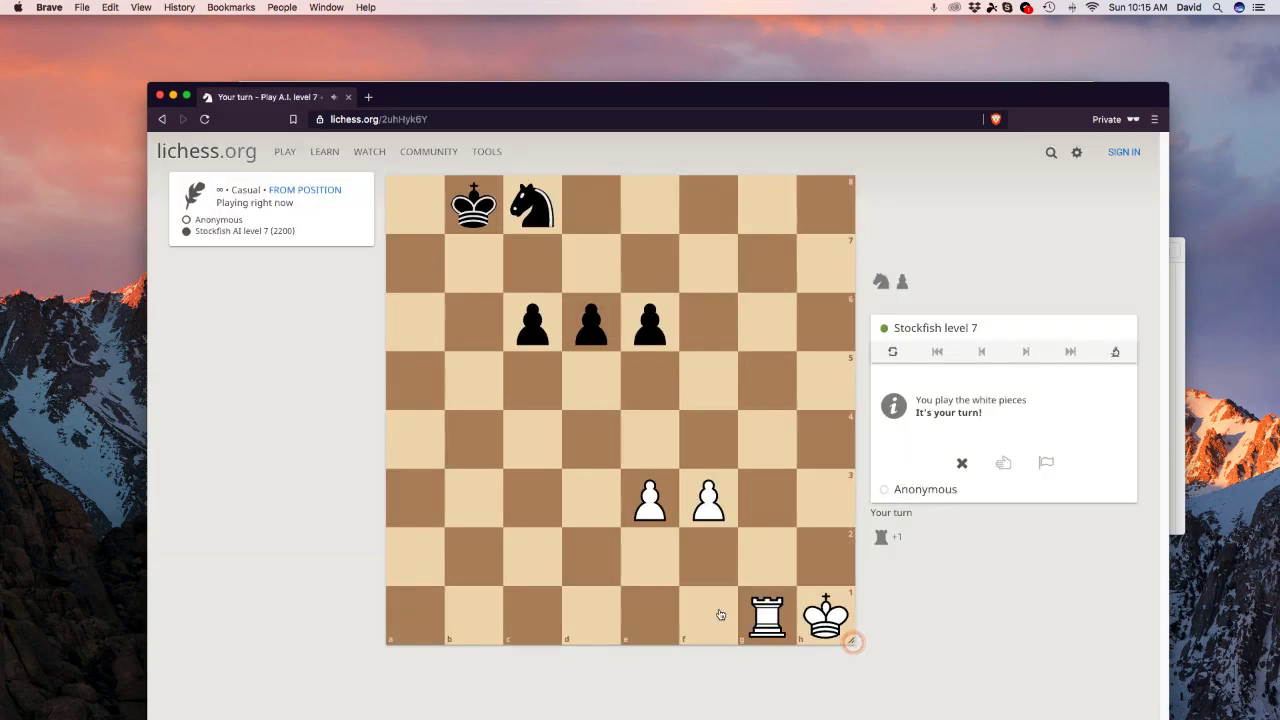
left_click_drag(768, 625, 785, 208)
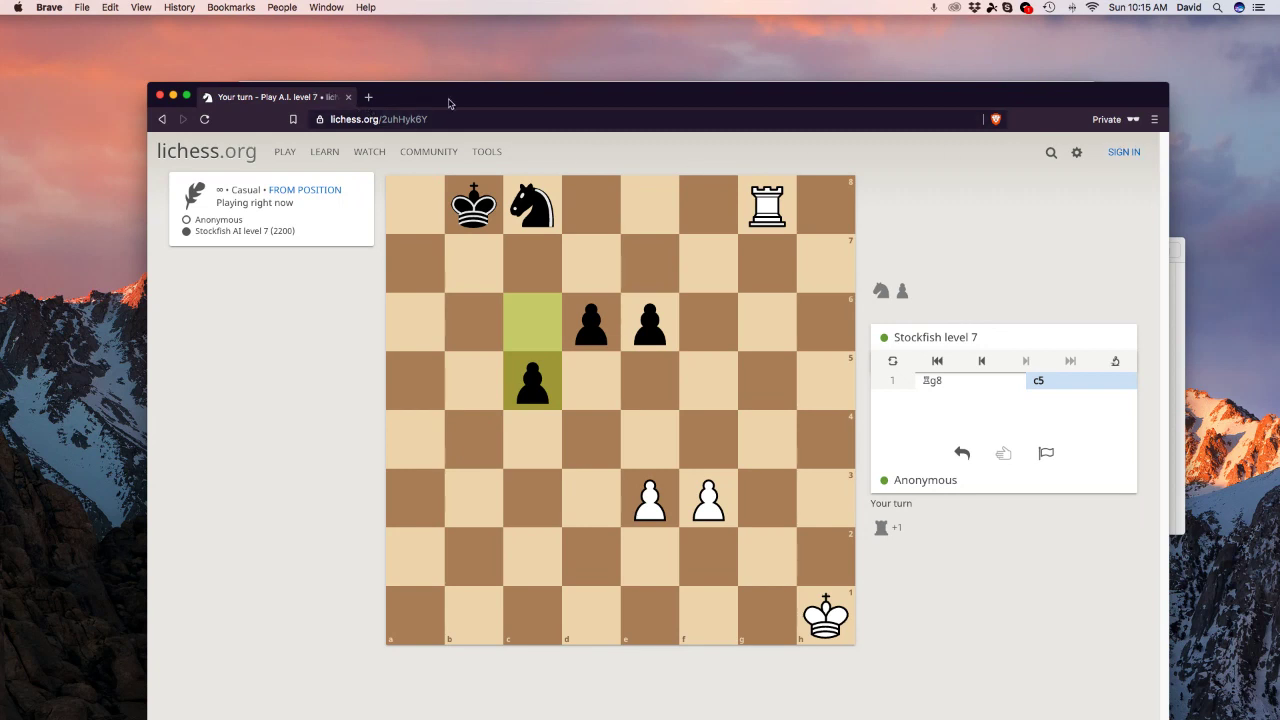
Close the lichess game in Brave, return to HIARCS Chess Explorer and cancel the open position setup
left_click_drag(452, 102, 425, 55)
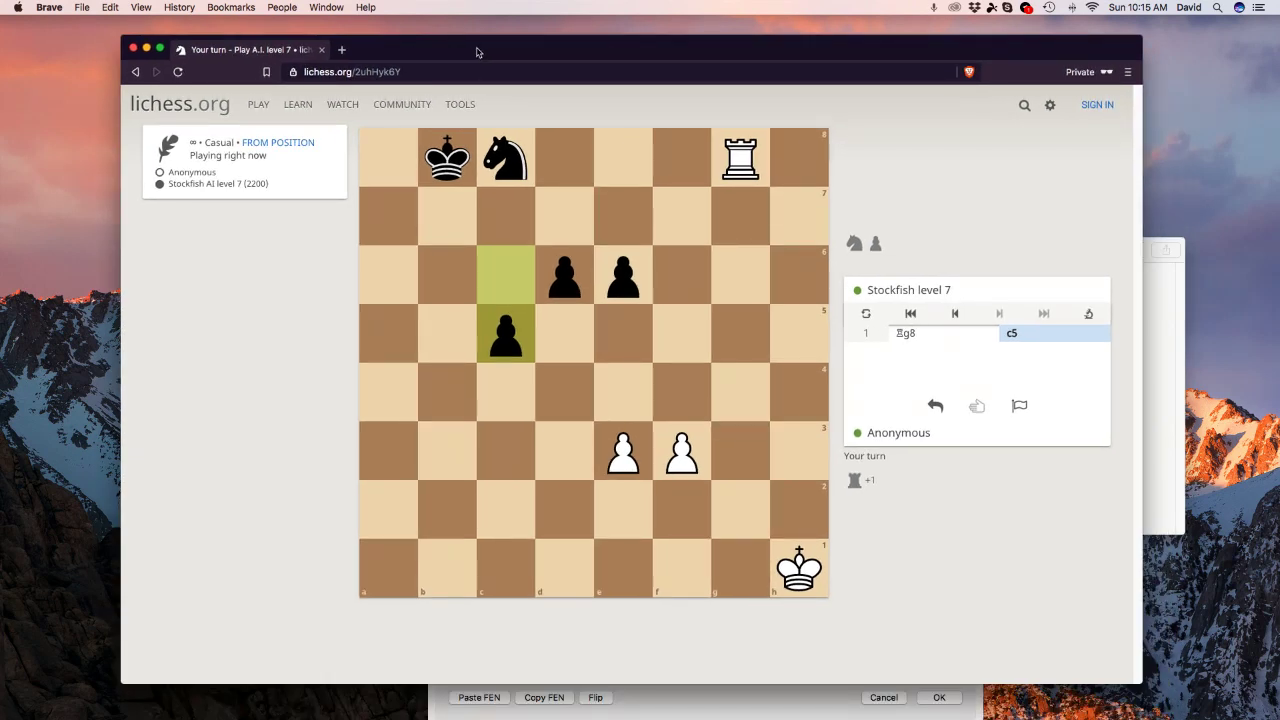
left_click(322, 50)
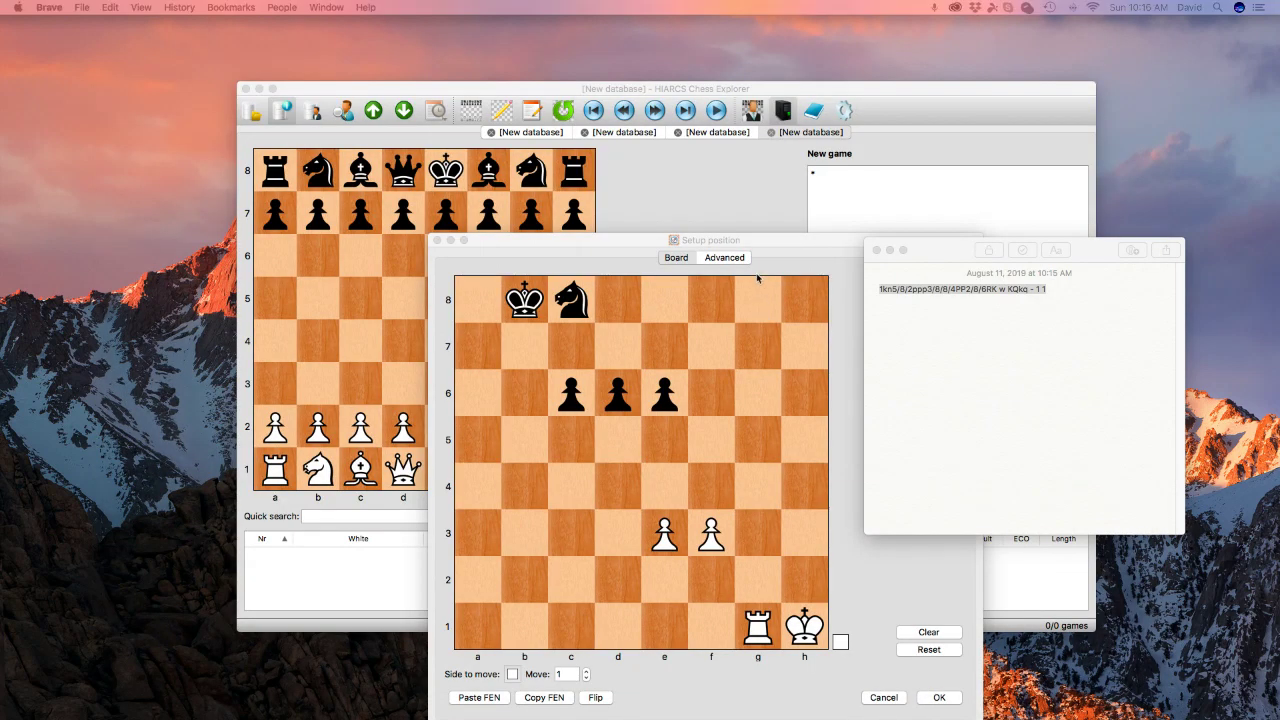
left_click(885, 697)
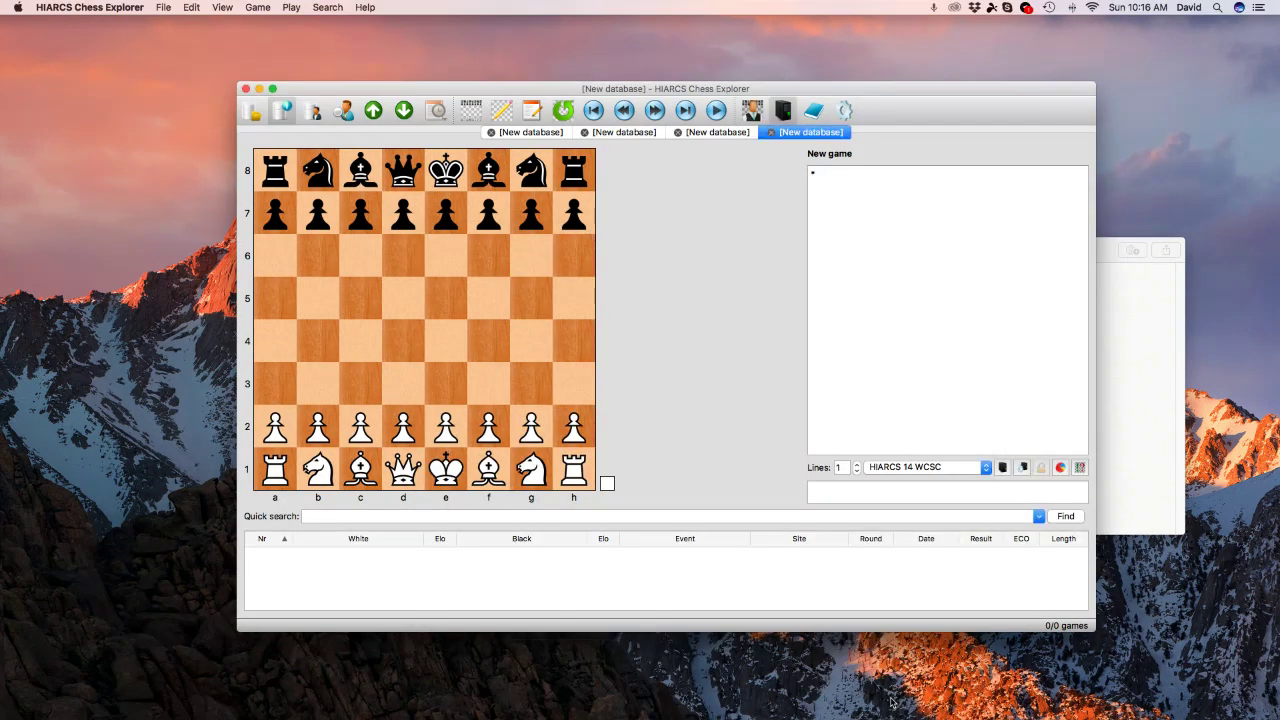
Create a new database in HIARCS Chess Explorer and play the moves 1.e4 b6 2.e5 d5 on its board
left_click(163, 7)
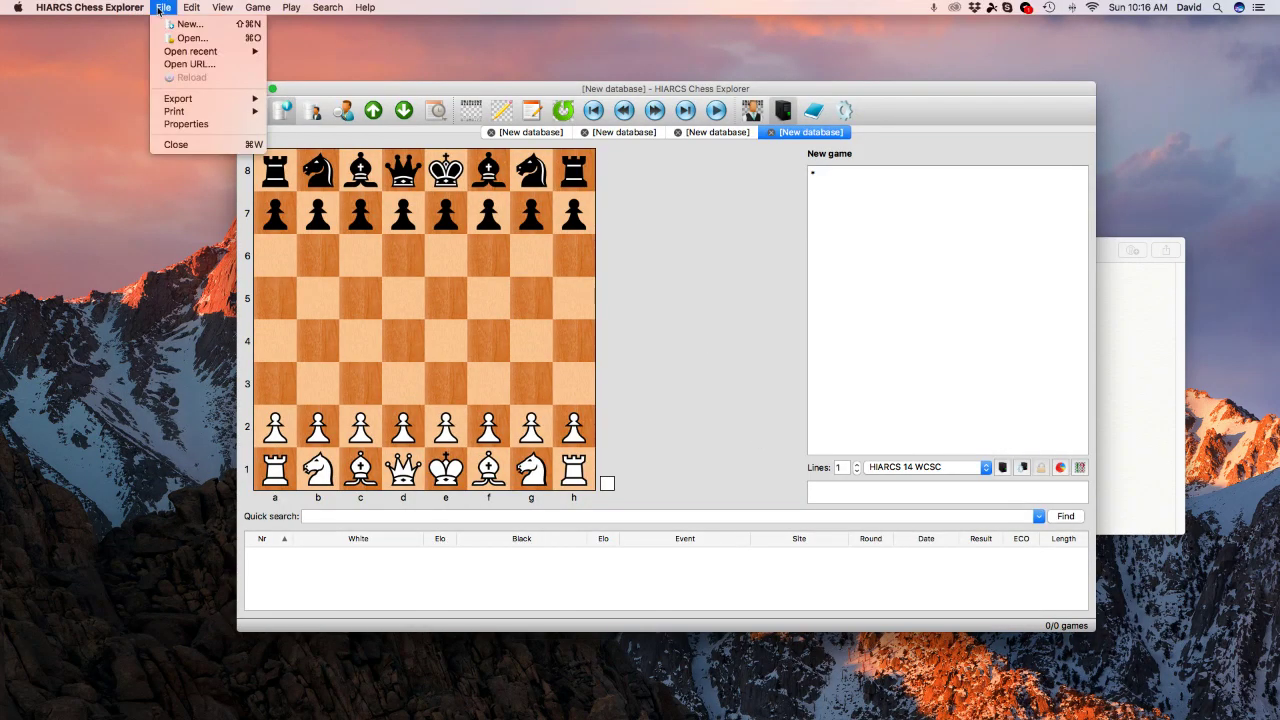
left_click(177, 26)
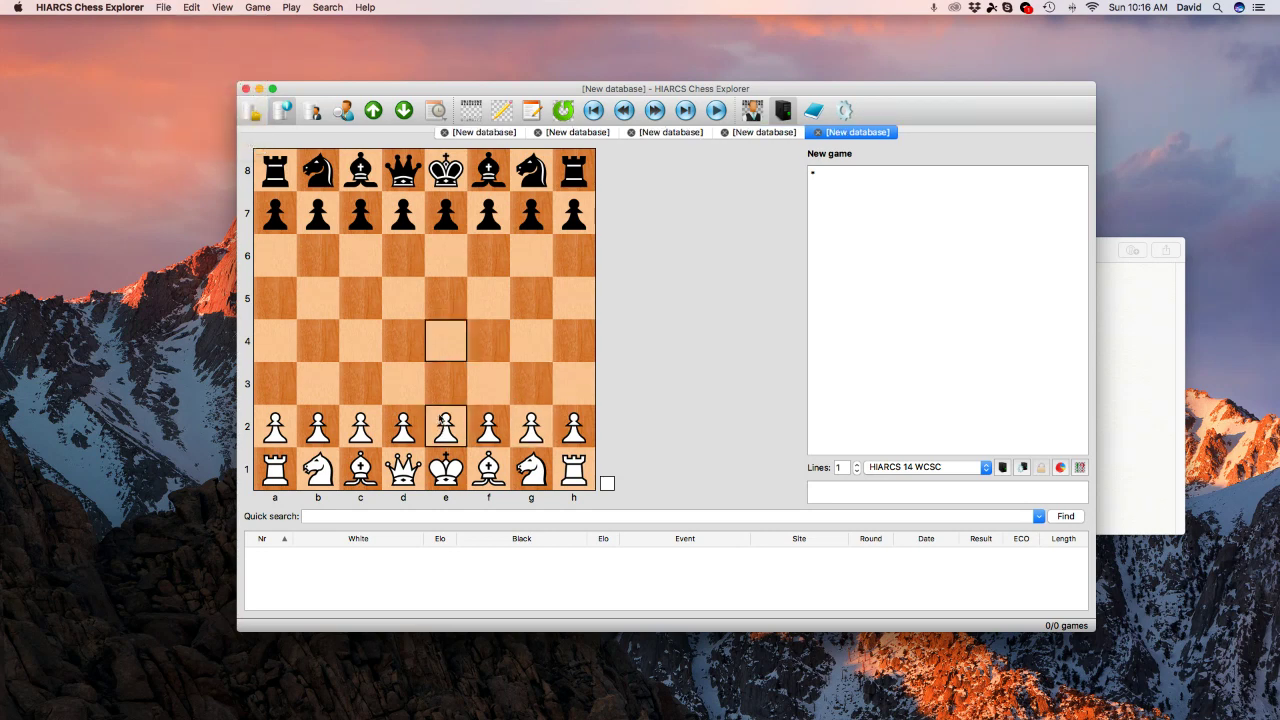
left_click_drag(445, 420, 441, 340)
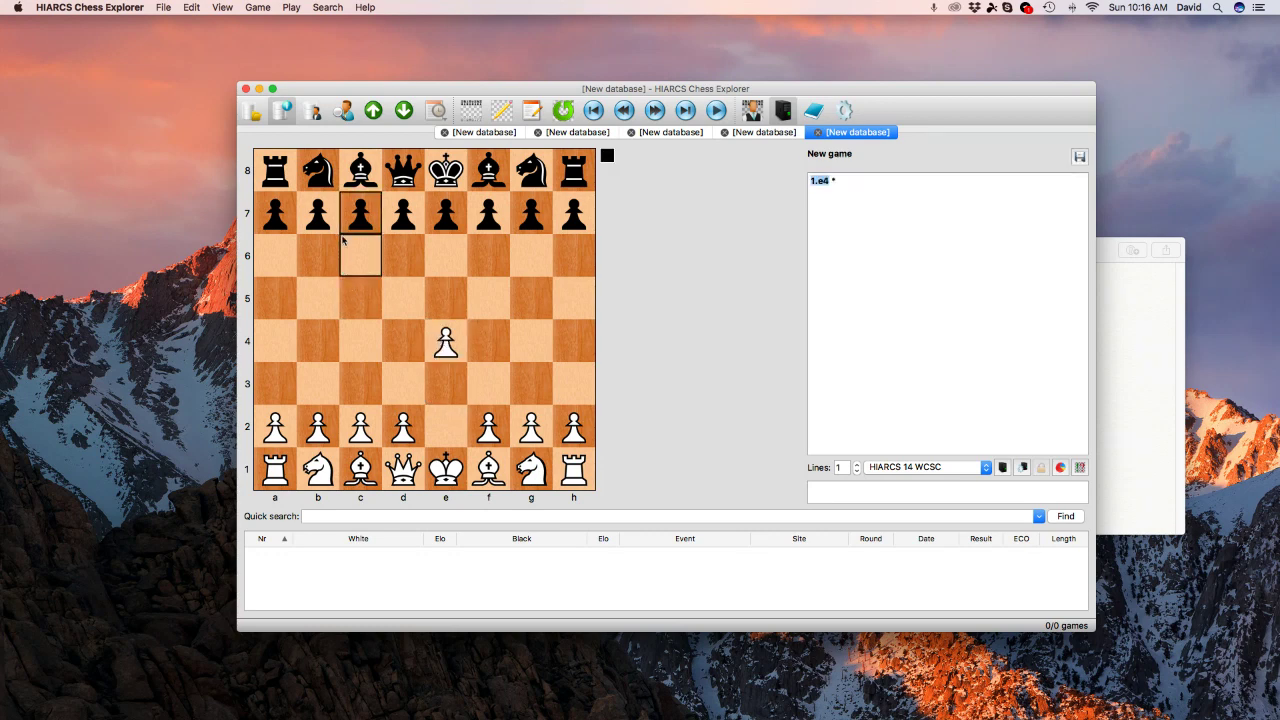
left_click_drag(317, 213, 317, 256)
left_click_drag(445, 342, 445, 300)
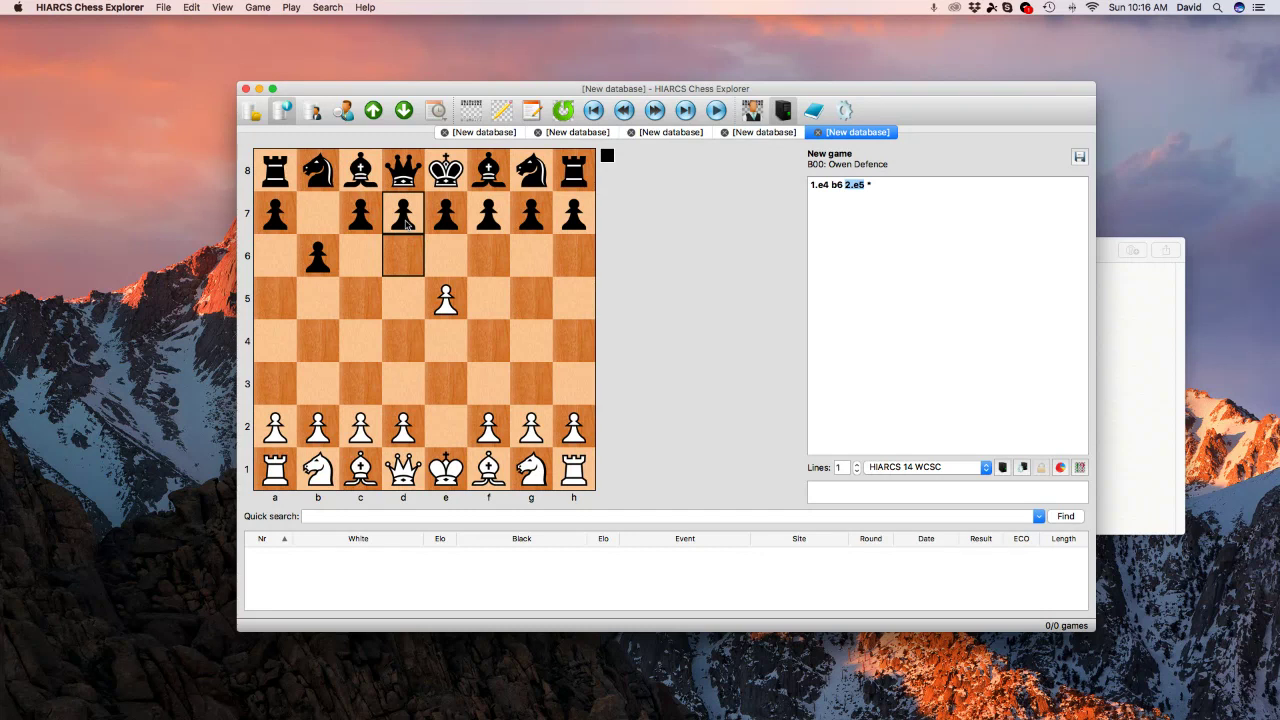
left_click_drag(407, 226, 405, 294)
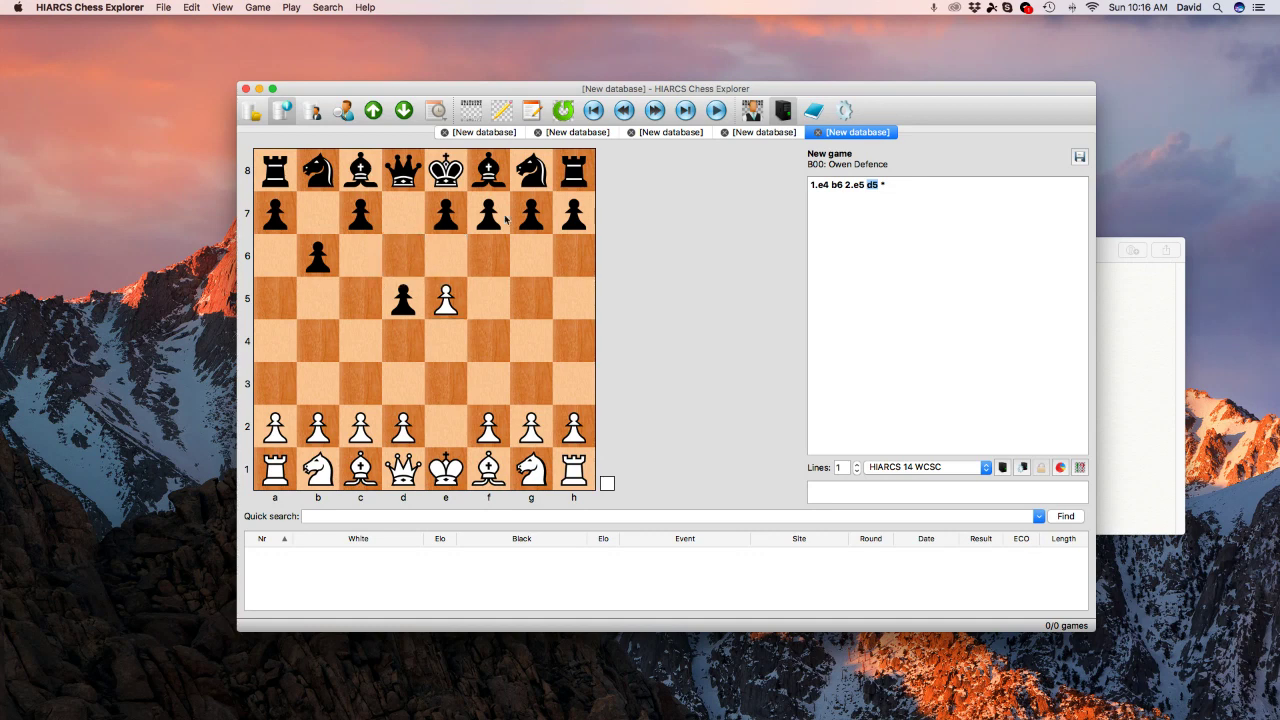
Open the position setup and add its FEN rnbqkbnr/p1p1pppp/1p6/3pP3/8/8/PPPP1PPP/RNBQKBNR w KQkq d6 0 3 on a new line of the note in Notes
left_click(504, 117)
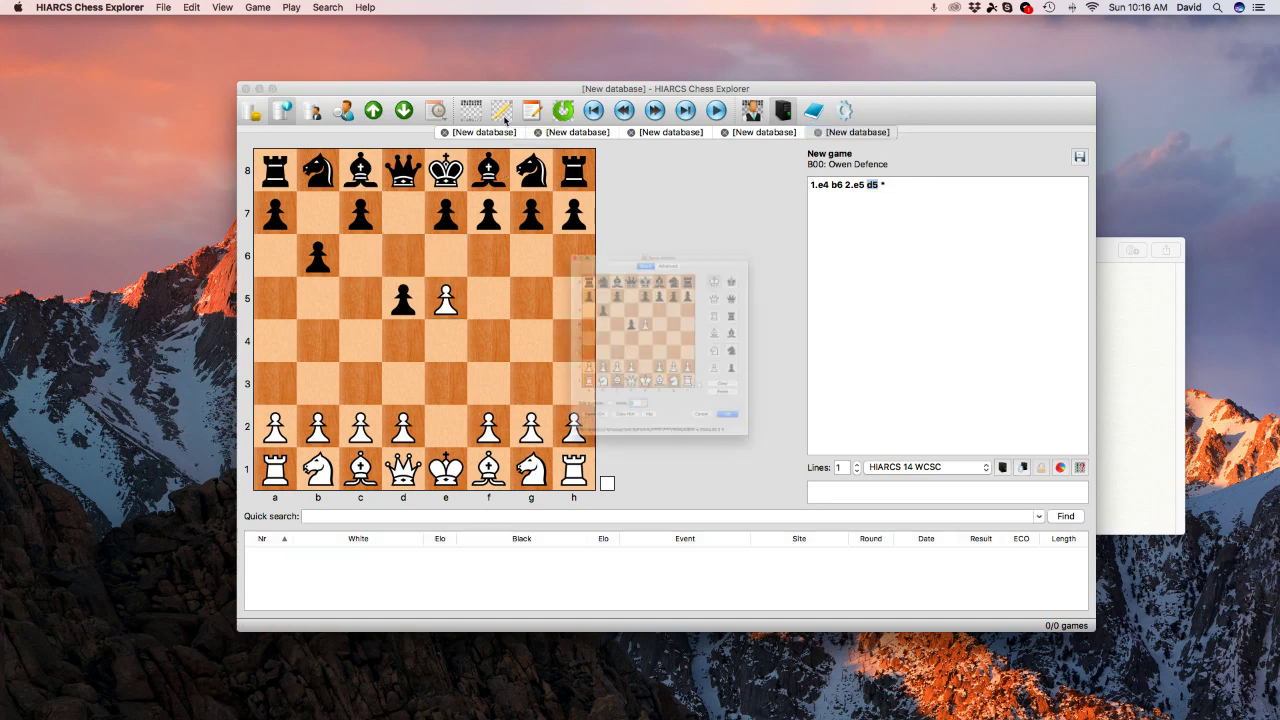
left_click(749, 492)
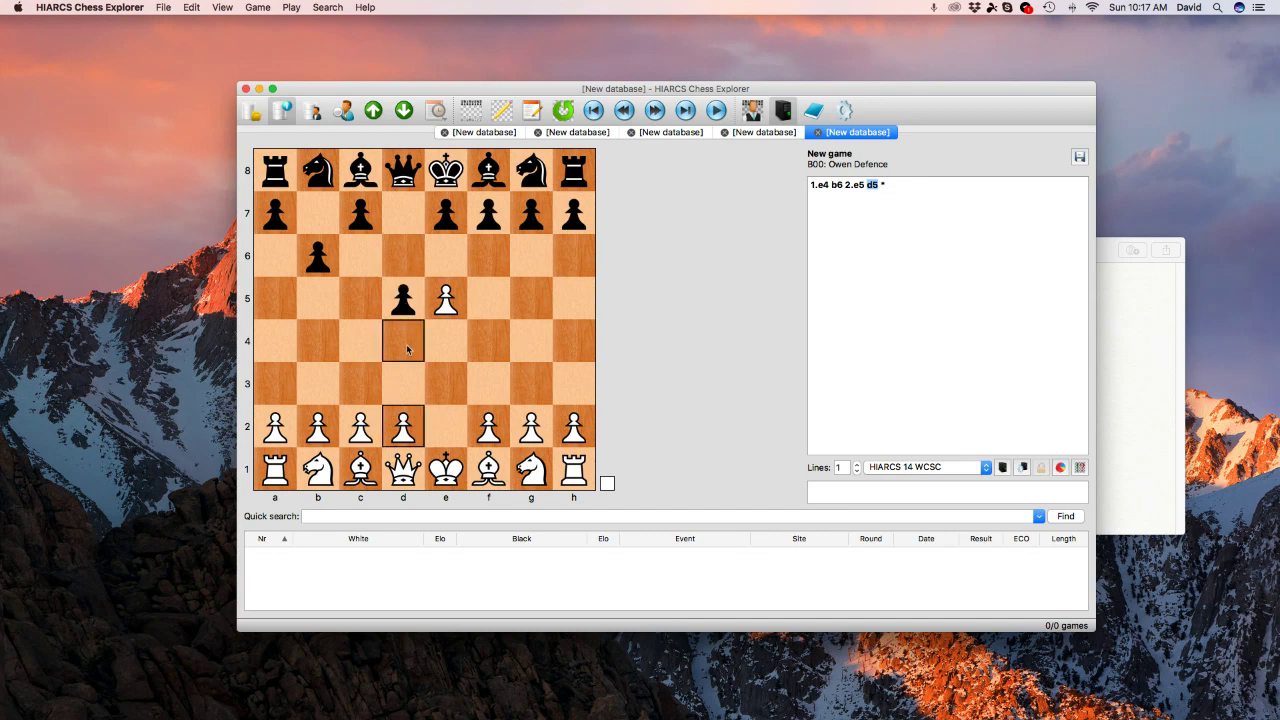
left_click(501, 110)
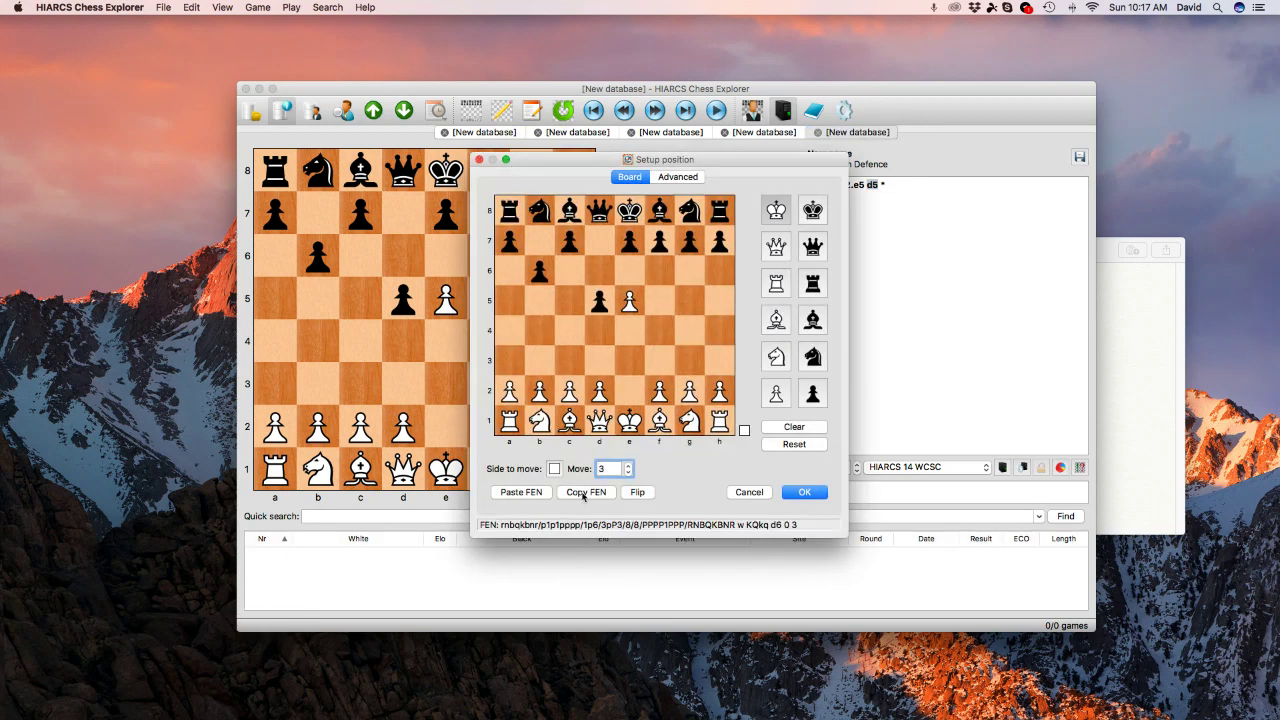
left_click(1148, 443)
left_click(1067, 298)
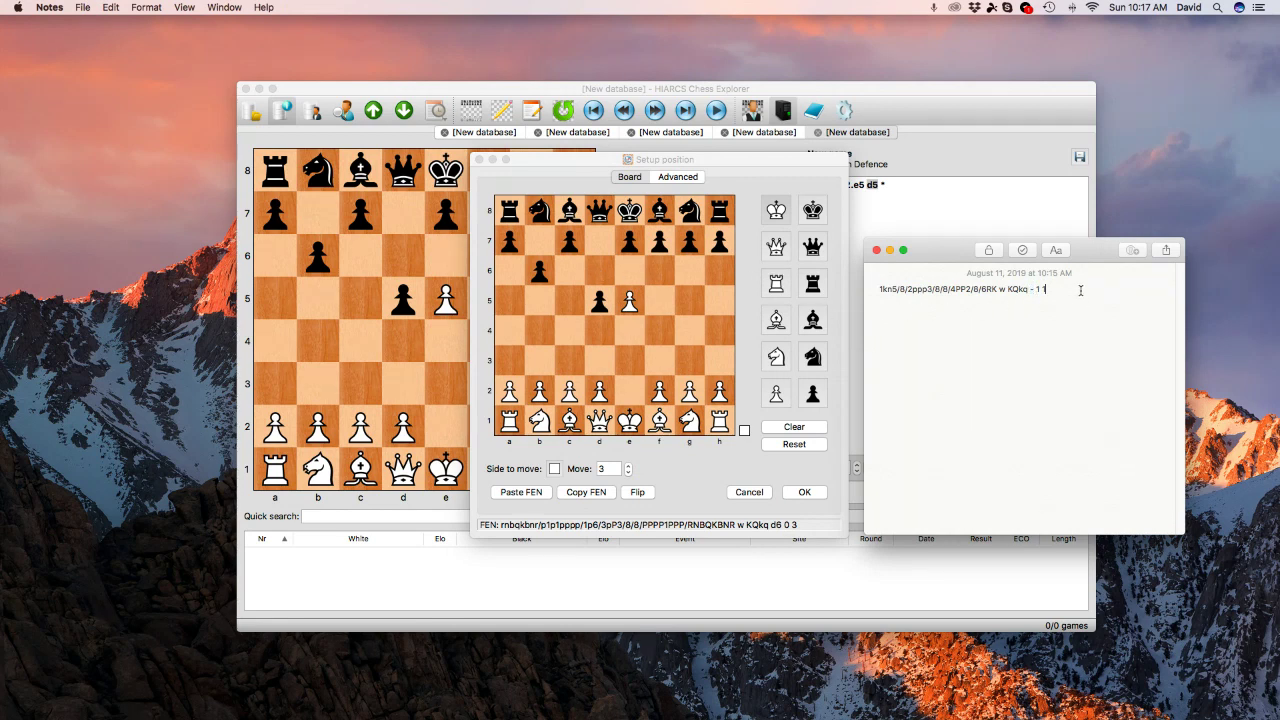
type("rnbqkbnr/p1p1pppp/1p6/3pP3/8/8/PPPP1PPP/RNBQKBNR w KQkq d6 0 3")
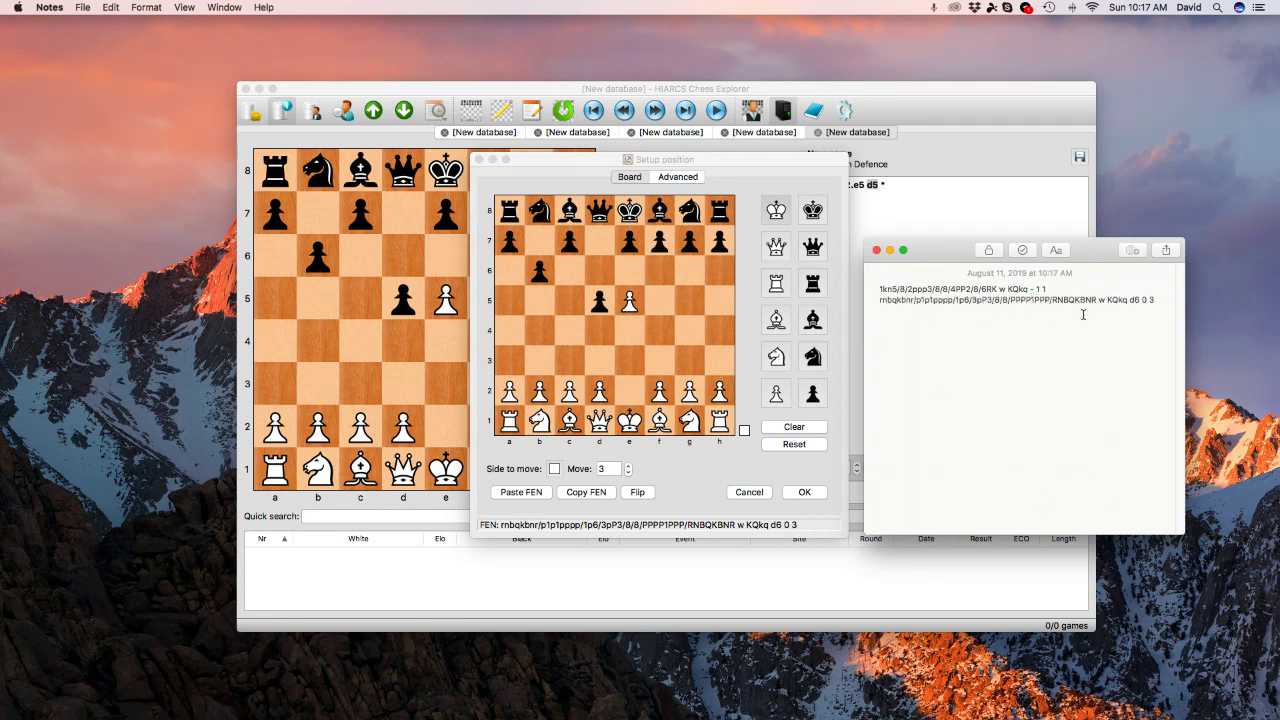
Highlight the en passant square d6 in the note's second FEN, then the entire second FEN line
double_click(1136, 299)
left_click(1086, 355)
left_click_drag(1157, 300, 877, 300)
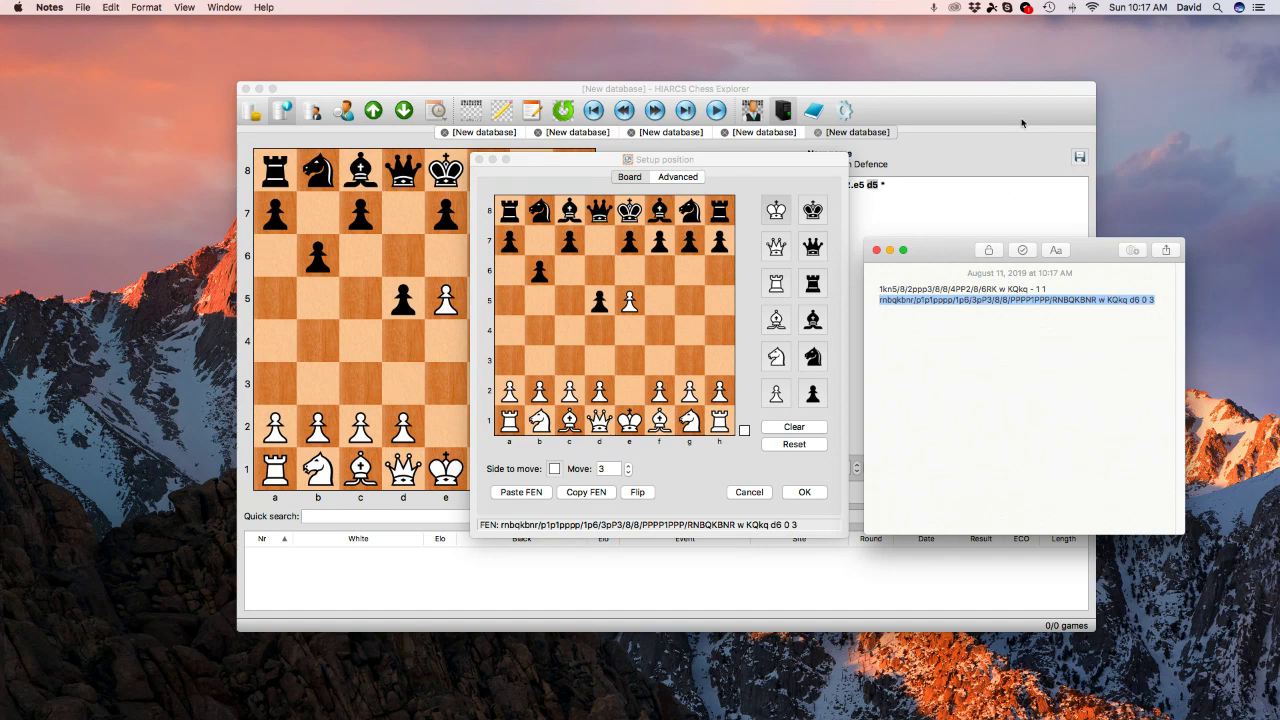
Return to HIARCS Chess Explorer, cancel the position setup and continue the game with 3.f4 Nh6
left_click(992, 95)
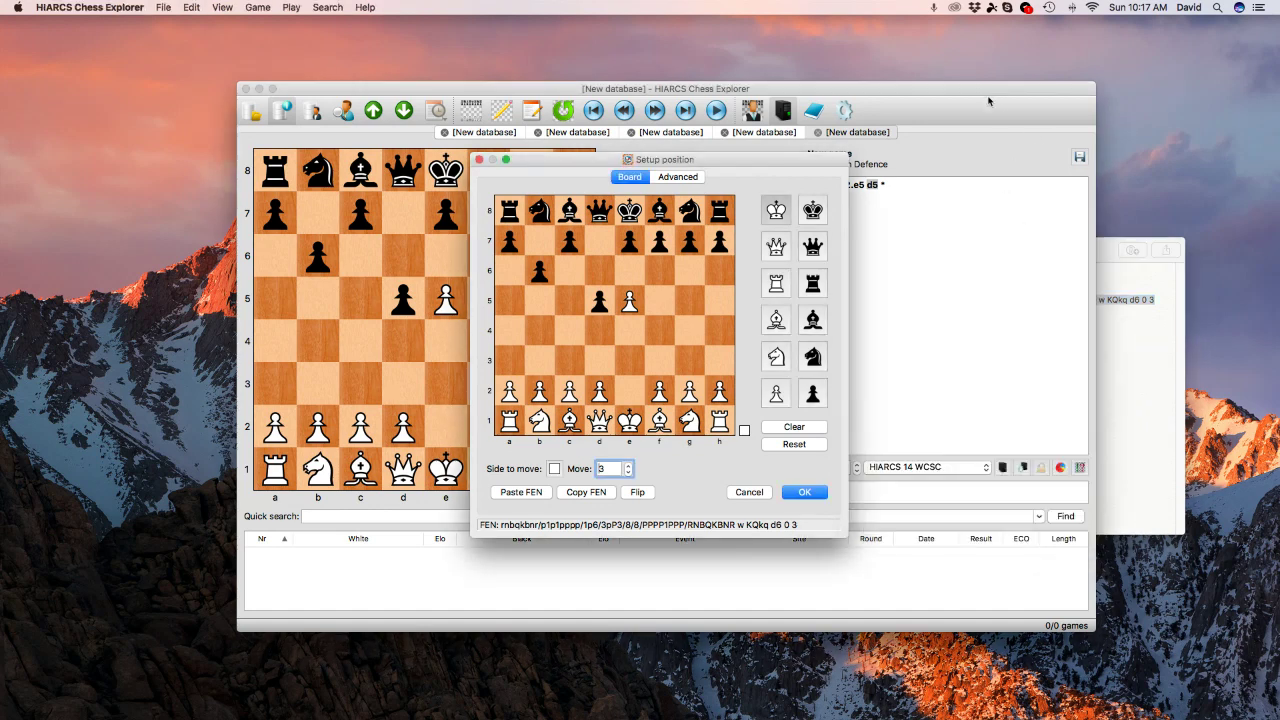
left_click(749, 492)
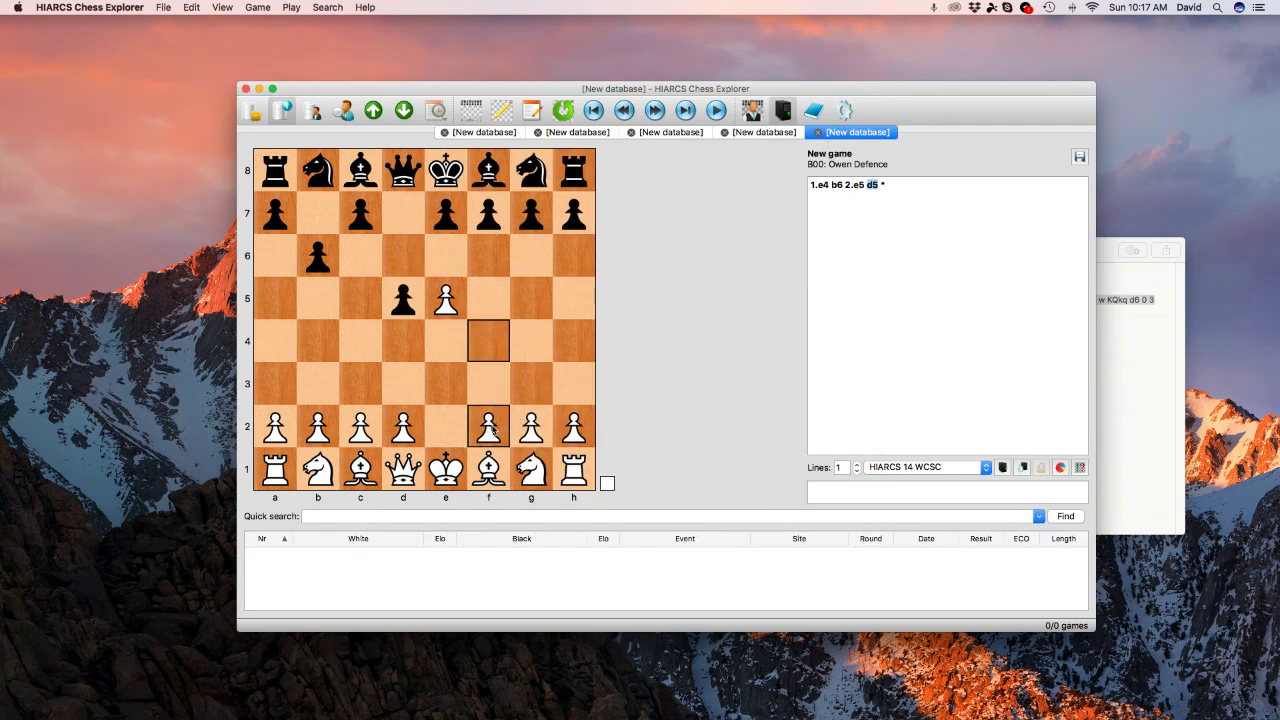
left_click_drag(495, 428, 493, 352)
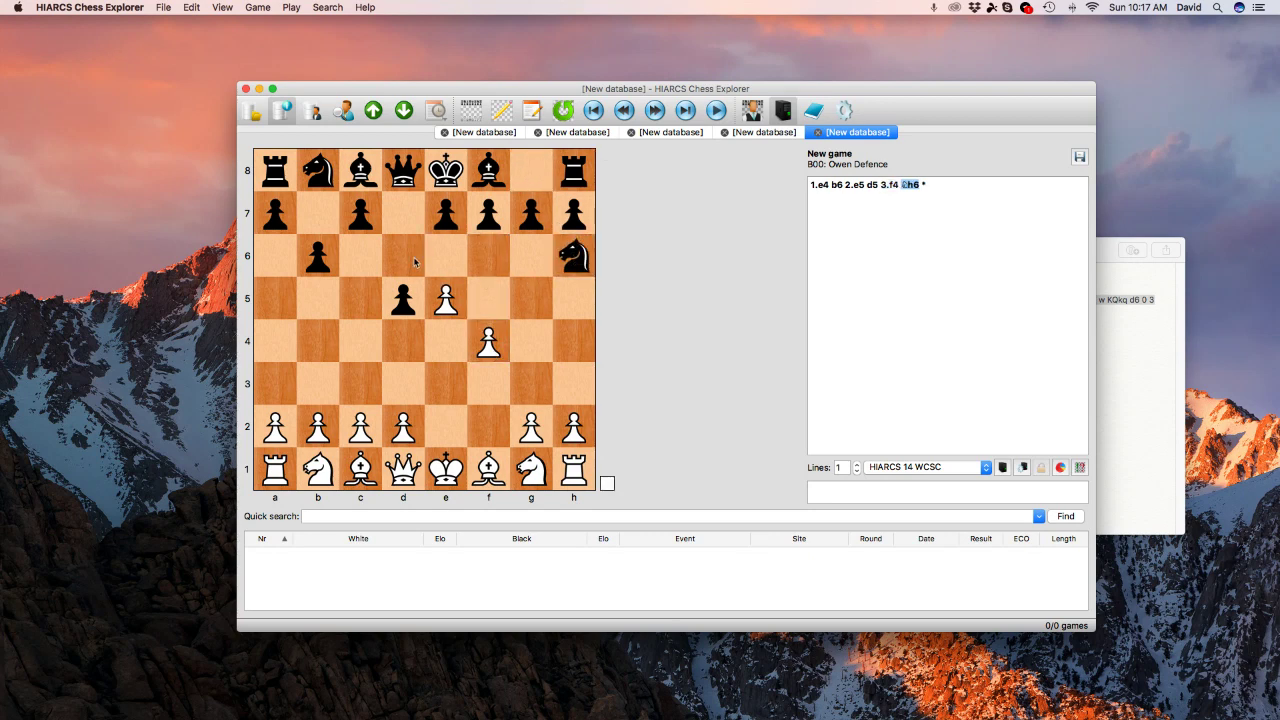
Add the FEN after 3...Nh6, rnbqkb1r/p1p1pppp/1p5n/3pP3/5P2/8/PPPP2PP/RNBQKBNR w KQkq - 1 4, to the note below a blank line
left_click(497, 113)
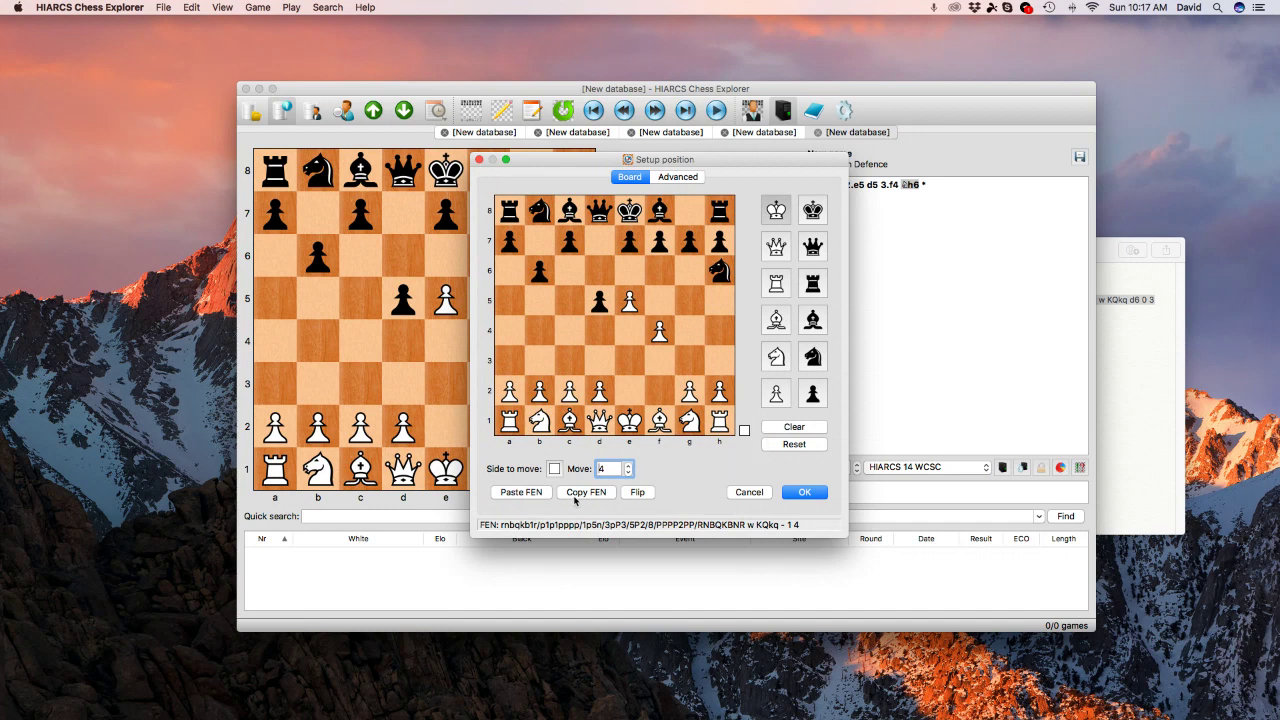
left_click(1116, 398)
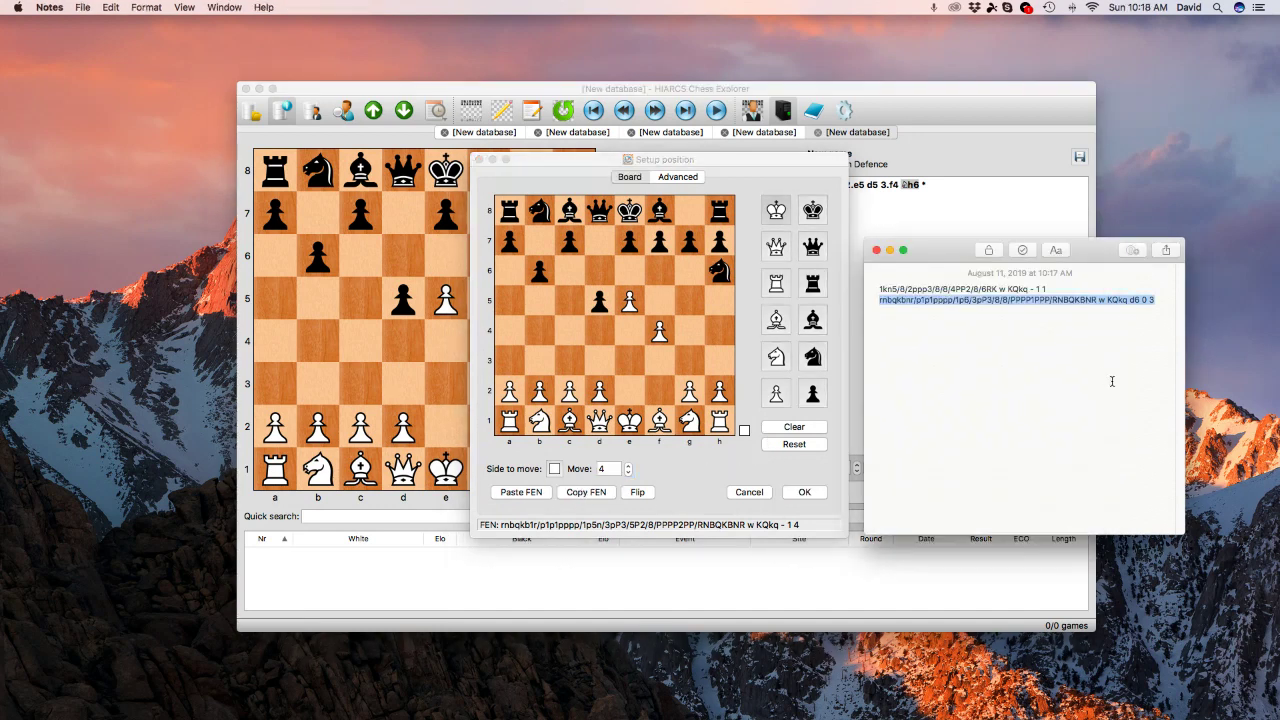
left_click(1141, 330)
key("Return")
key("Return")
type("rnbqkb1r/p1p1pppp/1p5n/3pP3/5P2/8/PPPP2PP/RNBQKBNR w KQkq - 1 4")
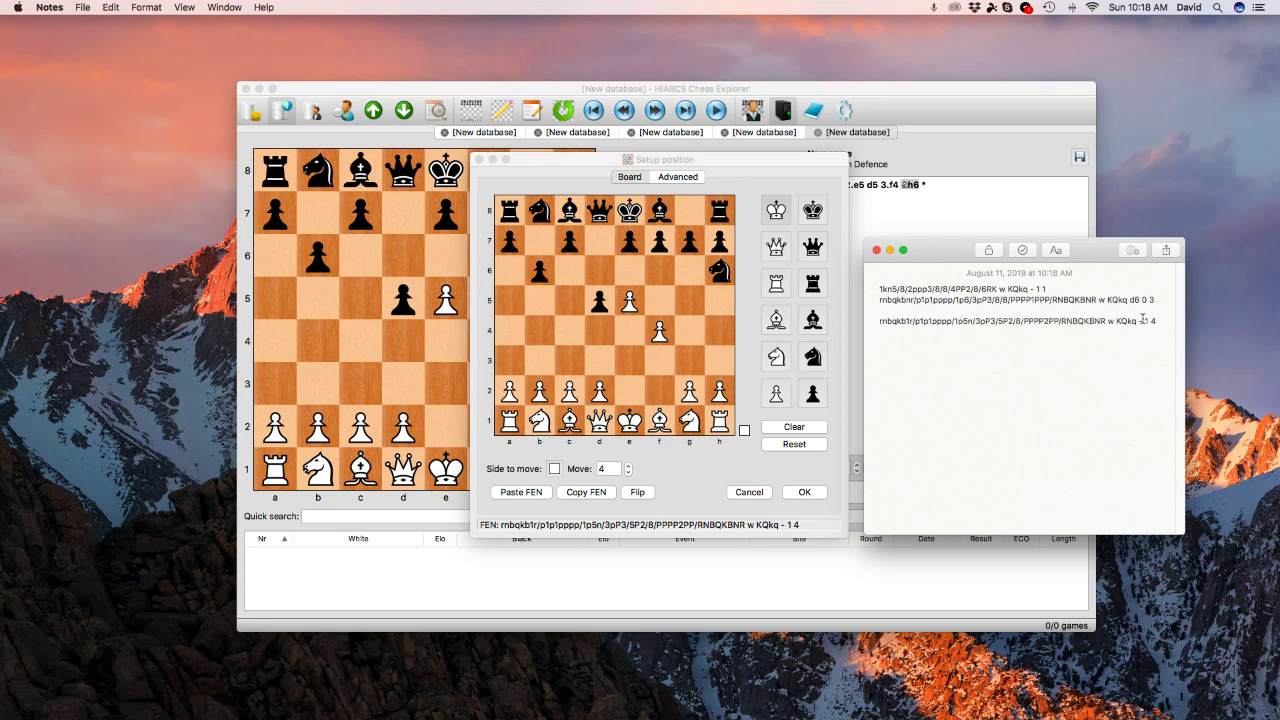
Replace the en passant dash in the last FEN with d6 and copy the whole line
double_click(1141, 320)
type("d6")
triple_click(871, 322)
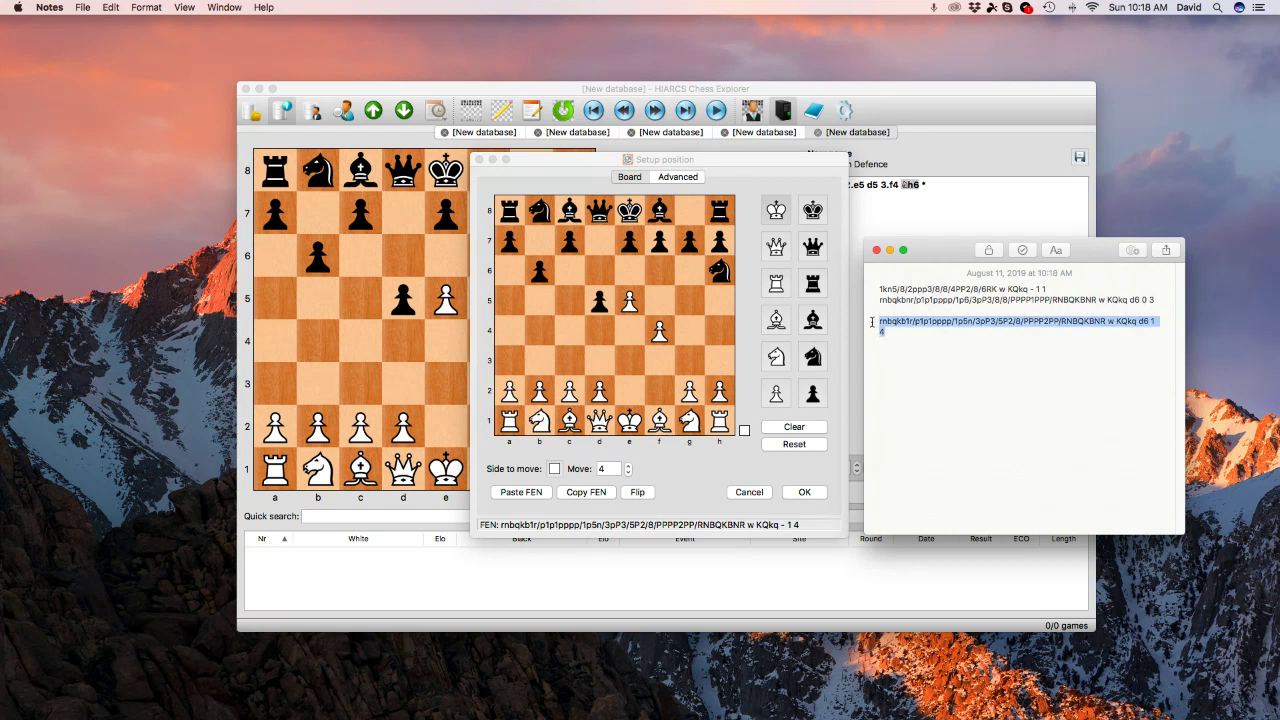
key("super+c")
Cancel the position setup in HIARCS Chess Explorer and reselect the complete edited FEN line in the note
left_click(760, 494)
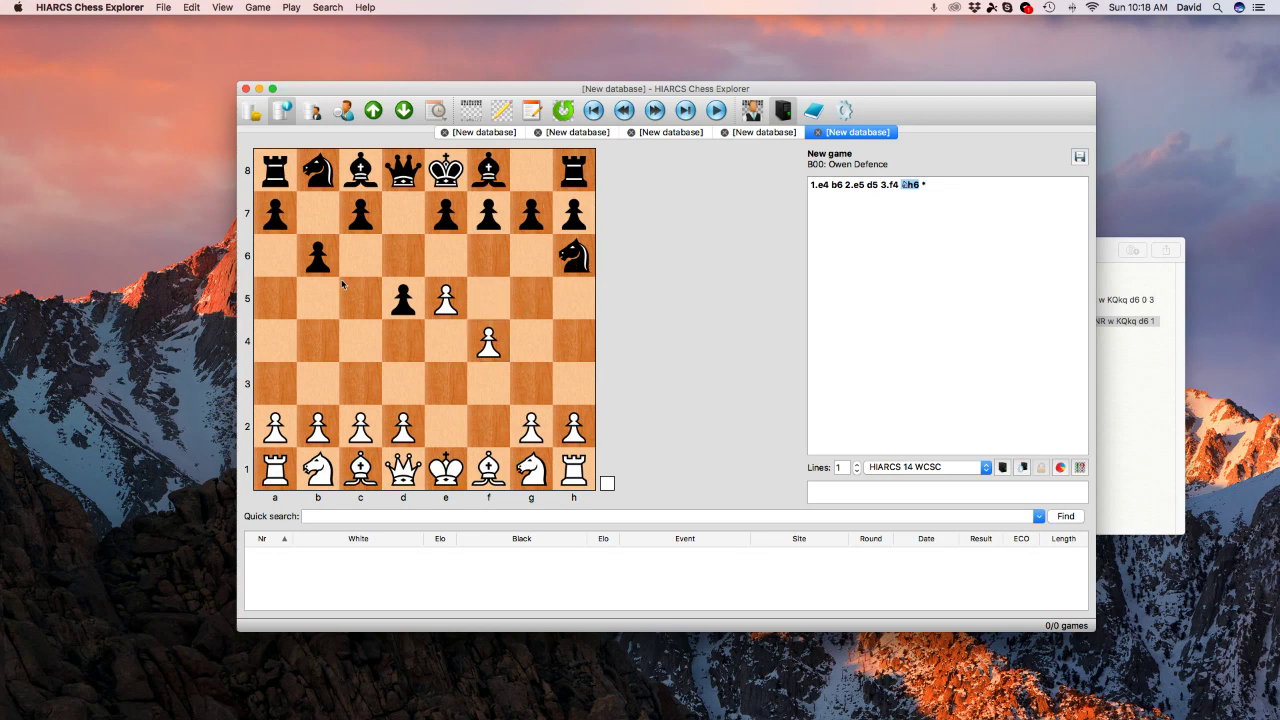
left_click(1168, 377)
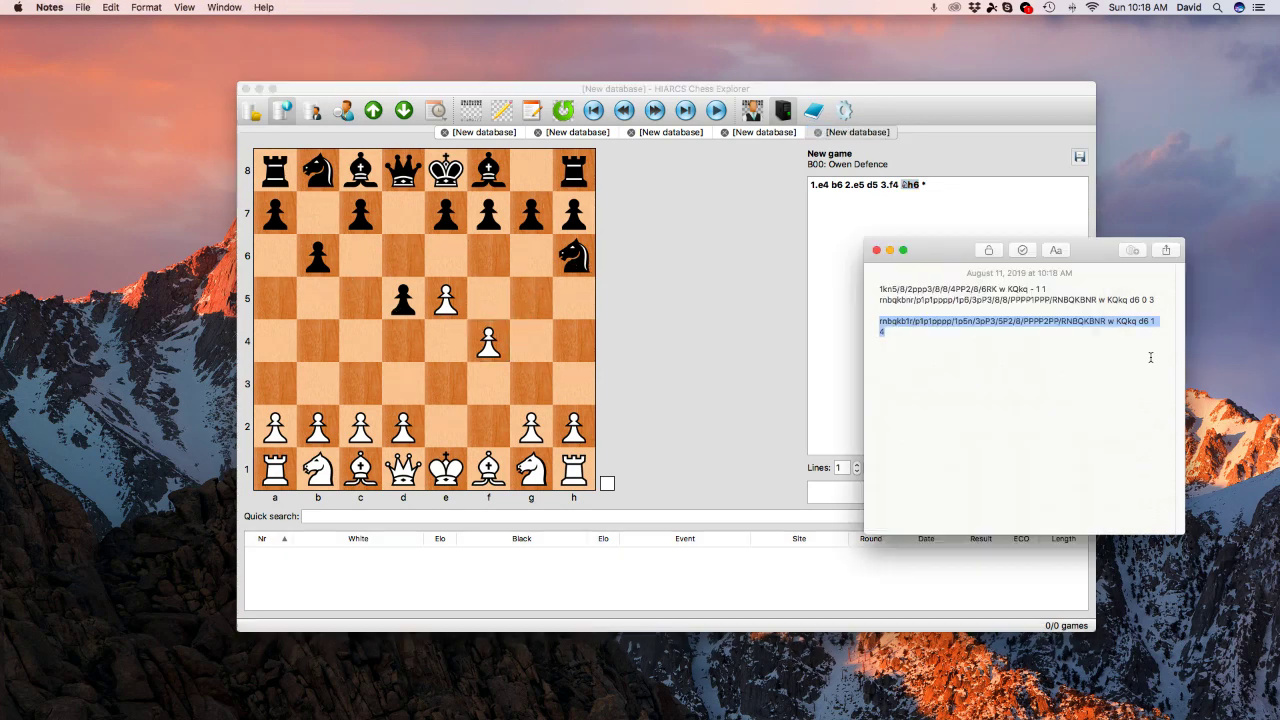
left_click(880, 331)
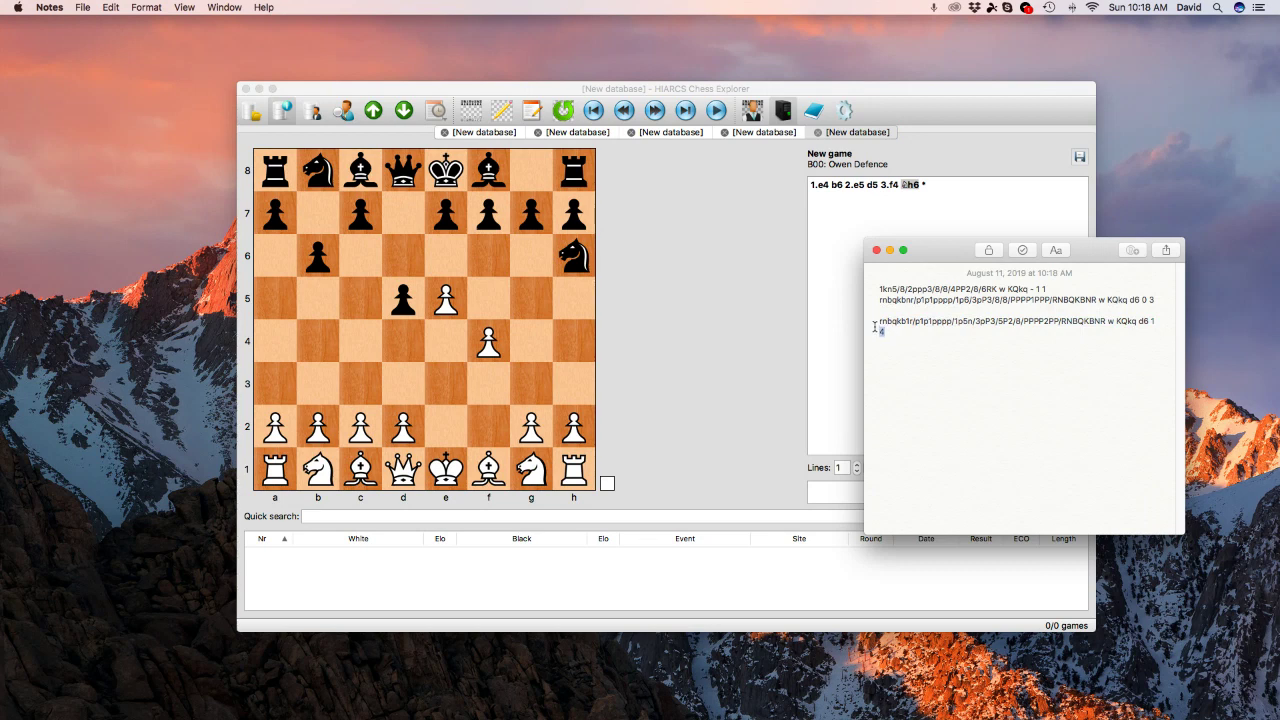
left_click_drag(874, 325, 874, 325)
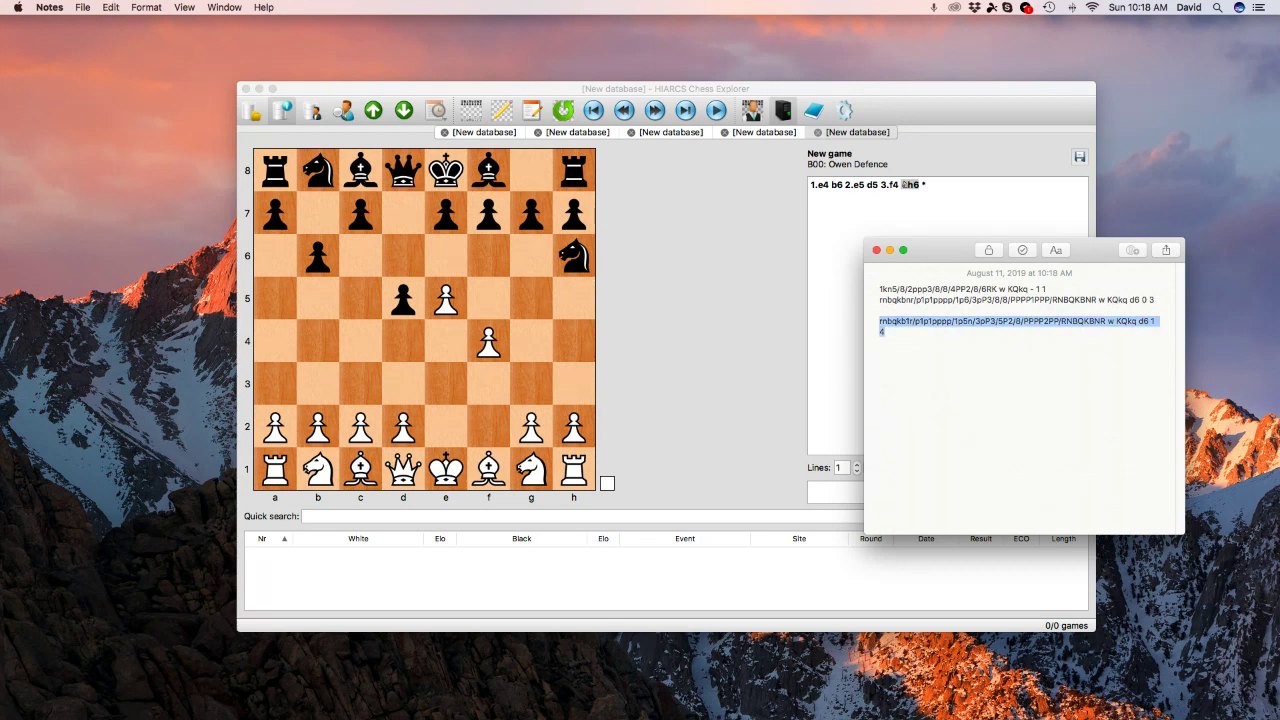
Switch to the Brave browser, go to lichess.org and open its board editor
key("super+Tab")
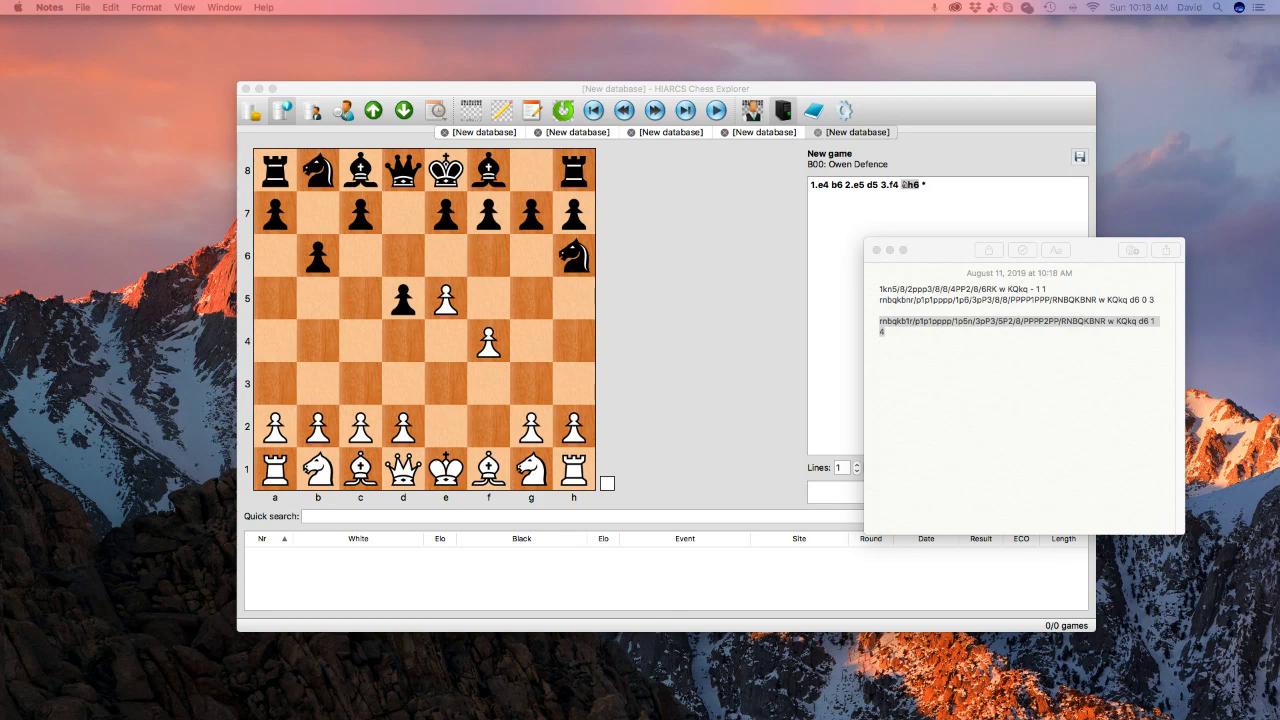
key("super+Tab")
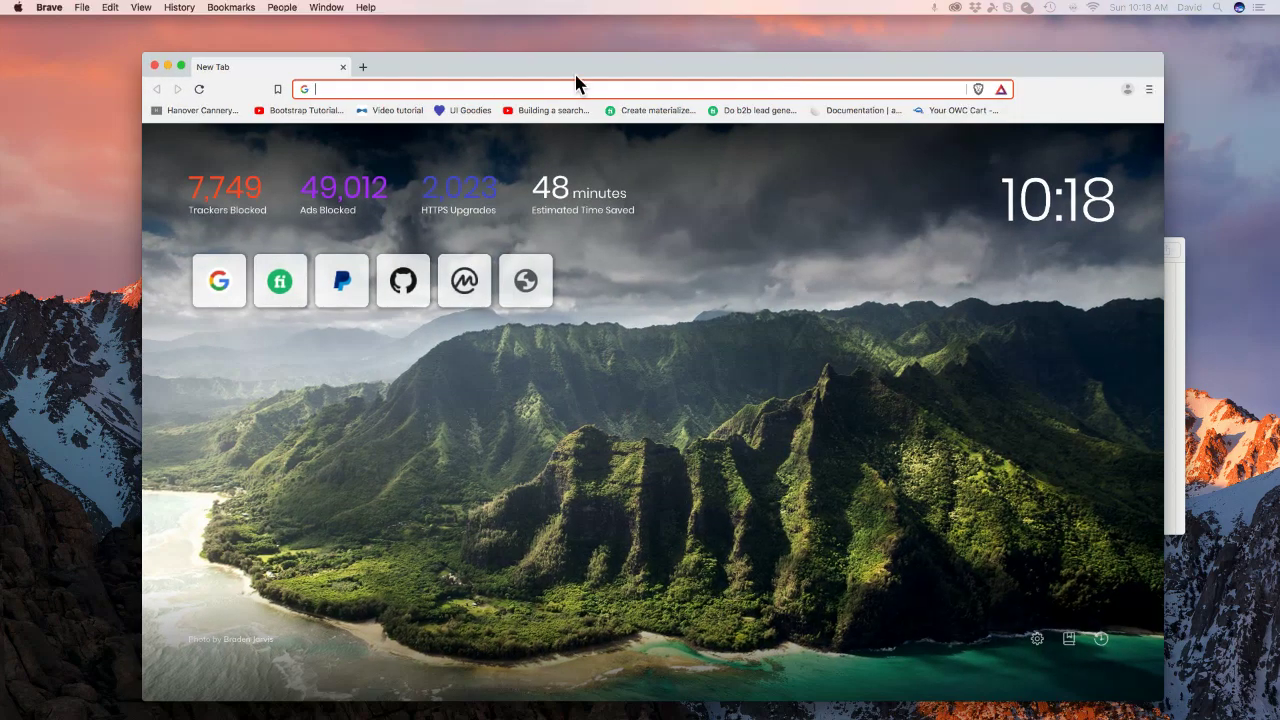
type("lichess.org")
key("Return")
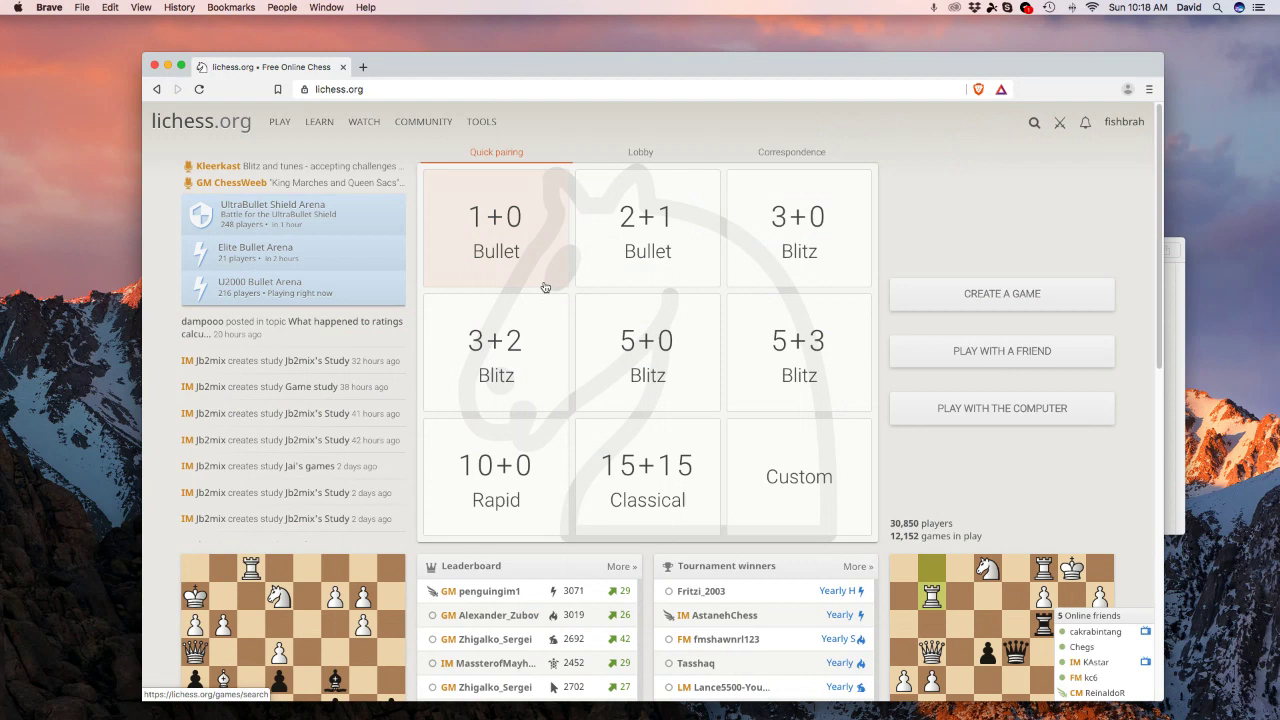
mouse_move(481, 122)
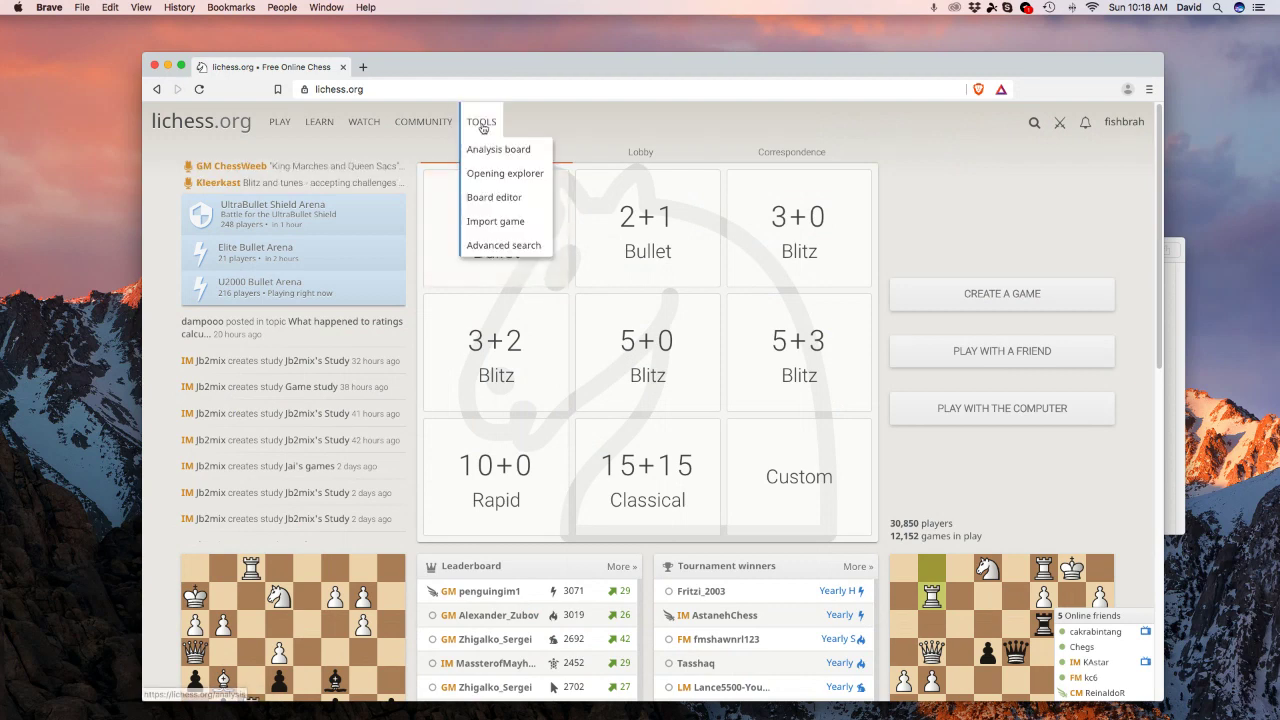
left_click(500, 201)
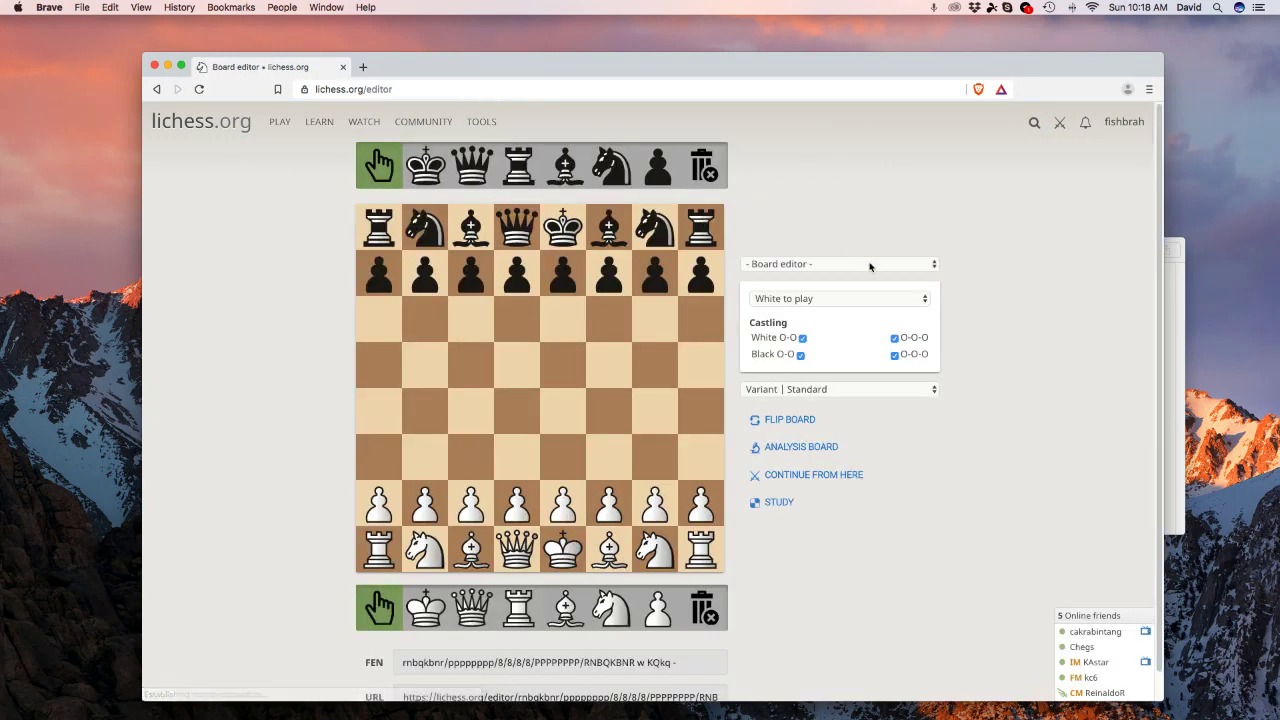
Load the edited FEN rnbqkb1r/p1p1pppp/1p5n/3pP3/5P2/8/PPPP2PP/RNBQKBNR w KQkq d6 1 4 into the board editor
left_click(870, 266)
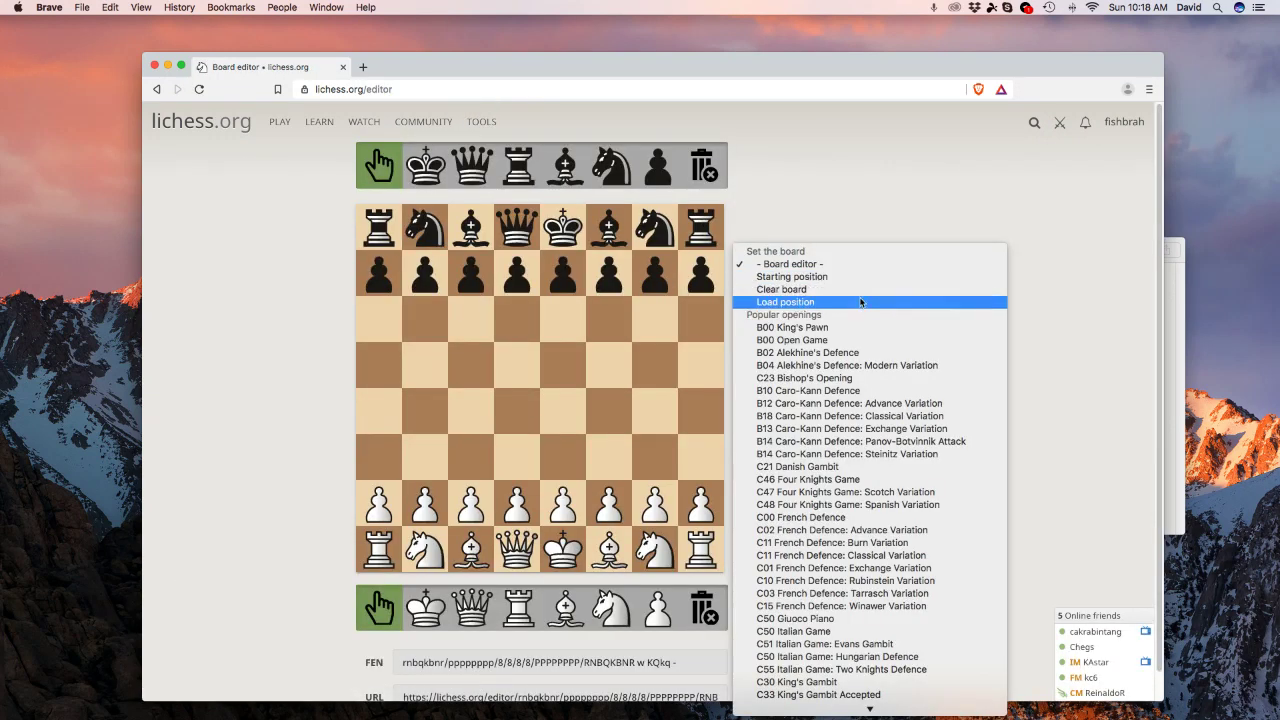
left_click(845, 296)
key("super+v")
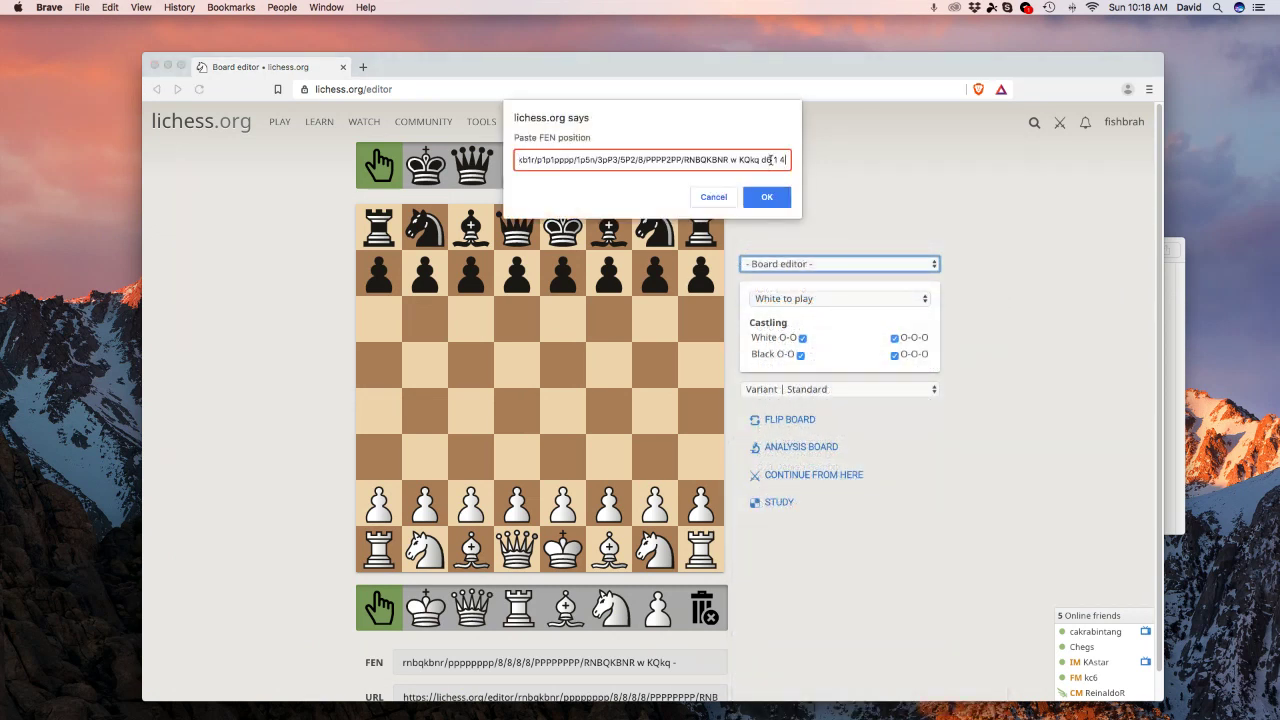
double_click(765, 160)
left_click(762, 196)
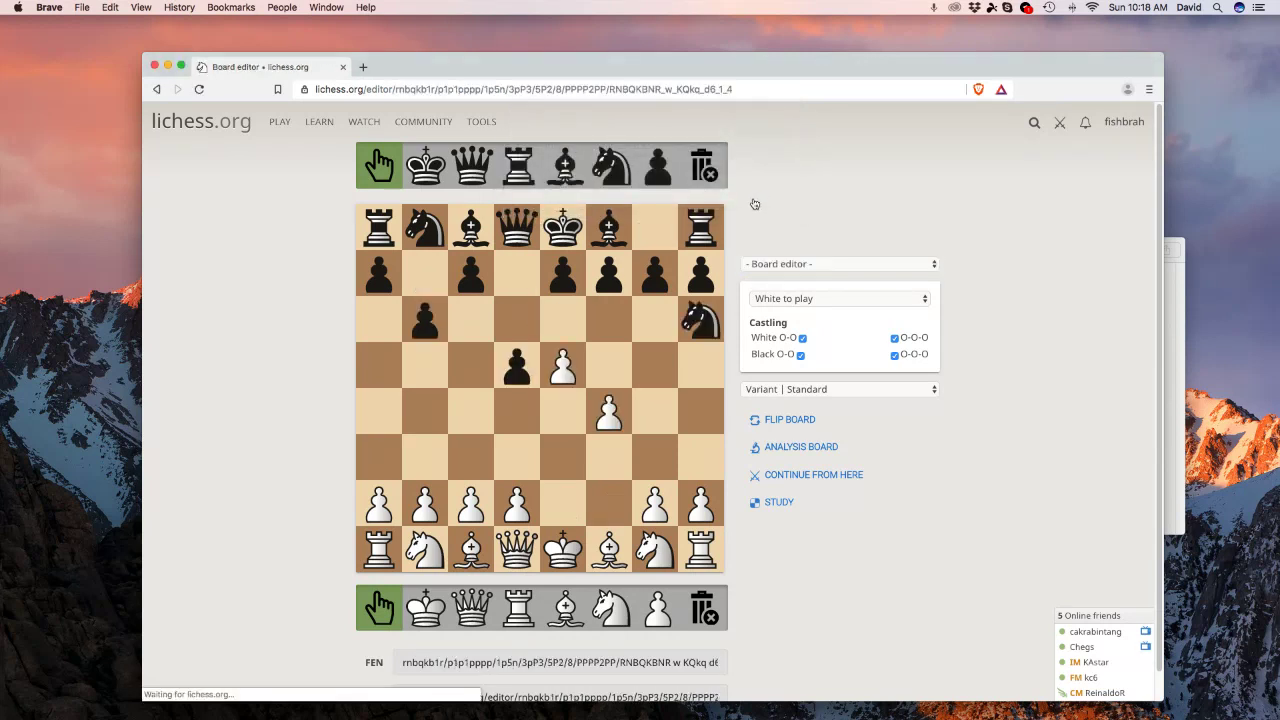
Continue from this position against the computer at level 8 as White and capture en passant from e5 to d6
left_click(786, 477)
left_click(633, 386)
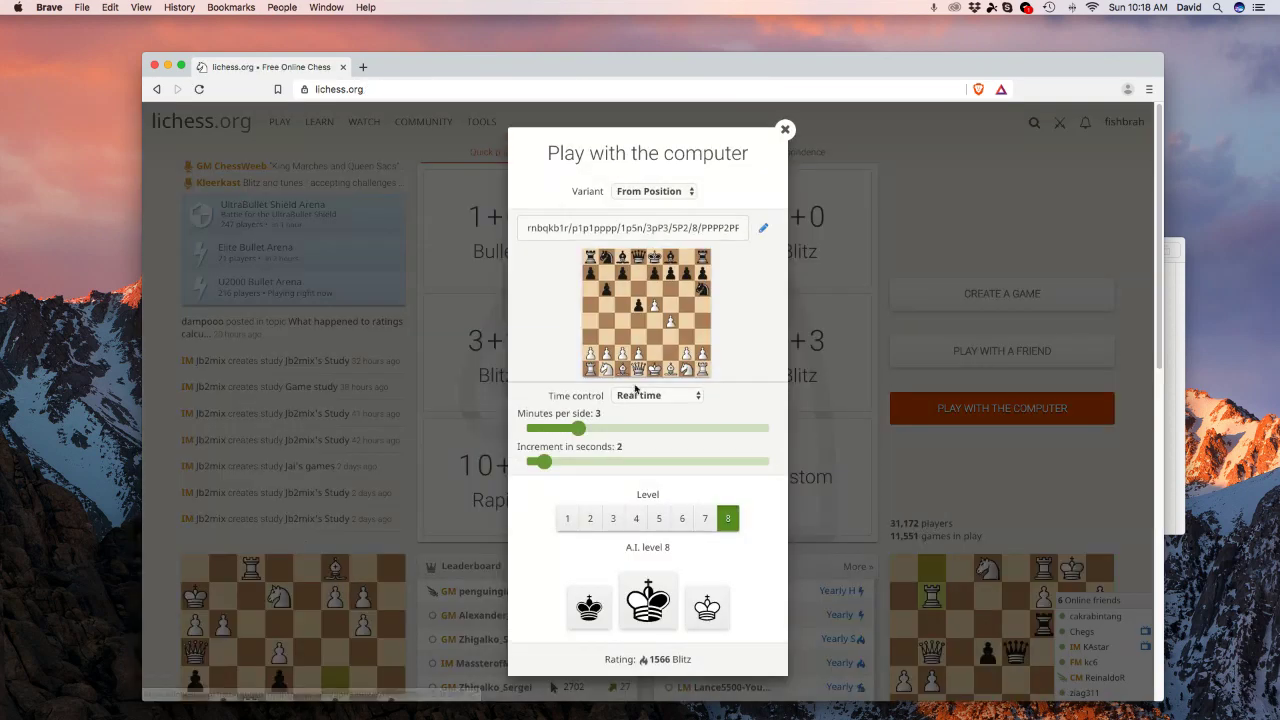
left_click(711, 618)
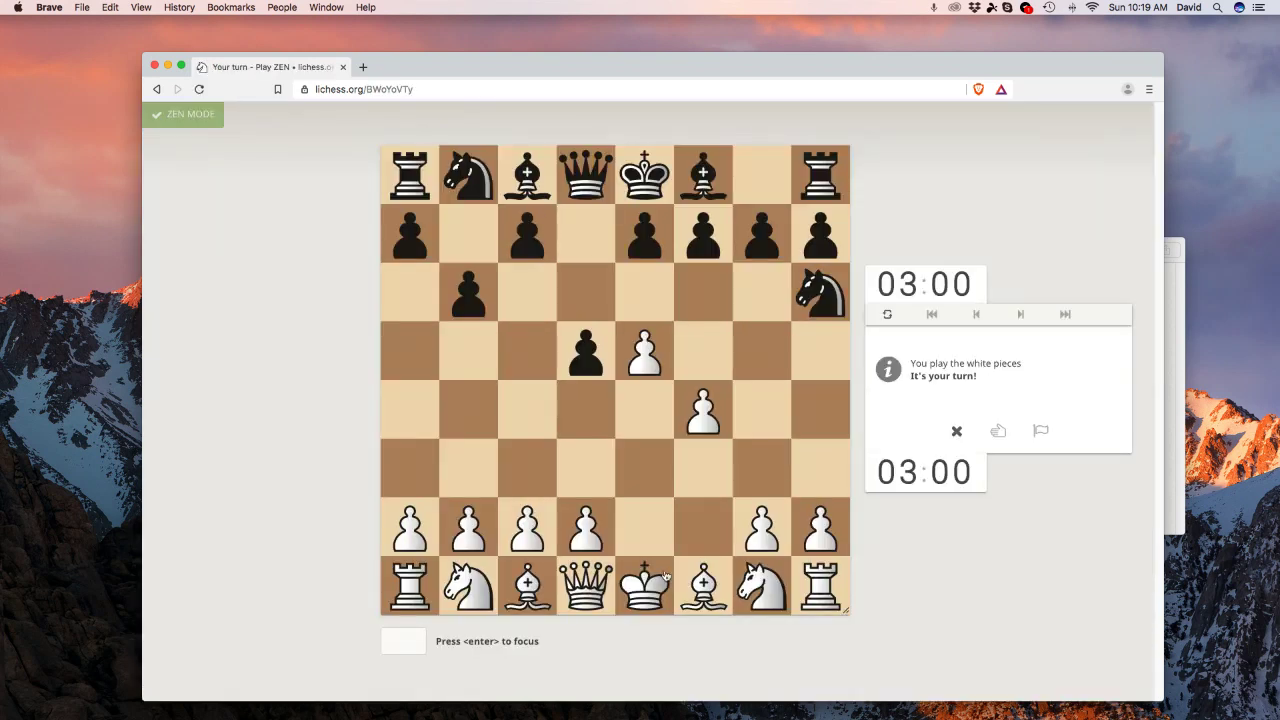
left_click(664, 348)
left_click(596, 306)
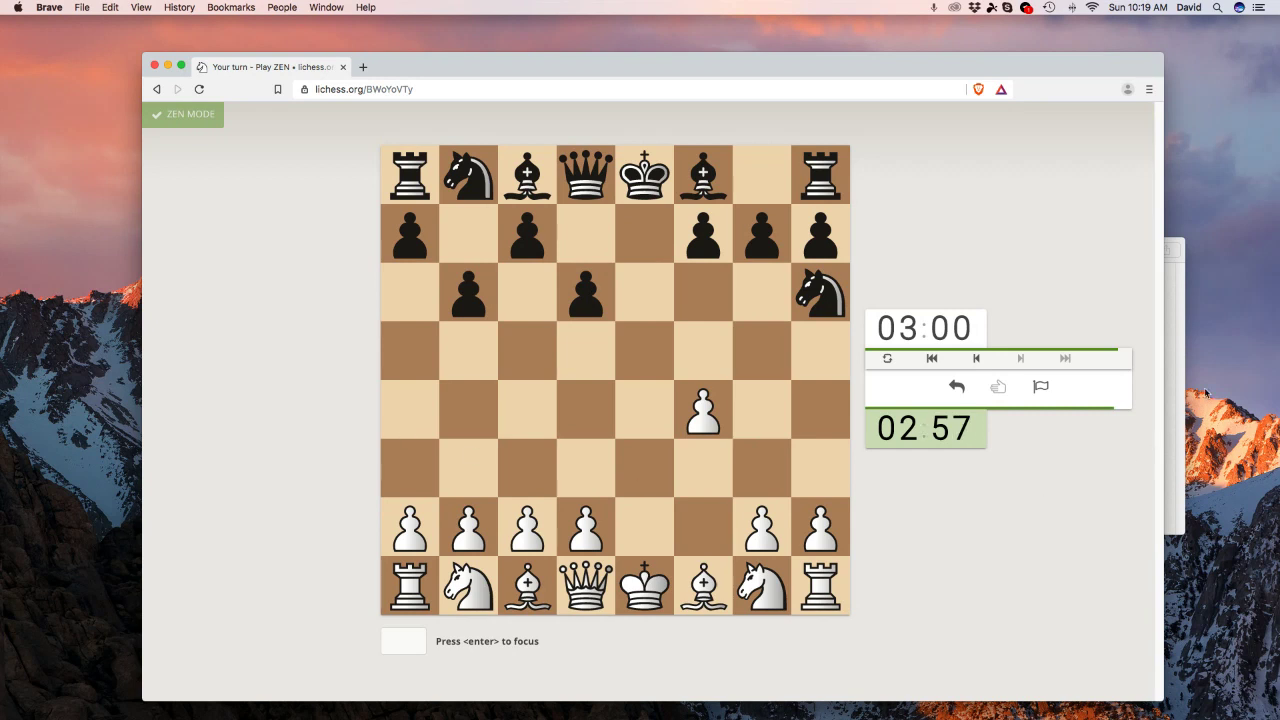
Resign the game against the computer and switch back to the note with the FEN lines
left_click(1040, 386)
left_click(1040, 386)
left_click(1184, 316)
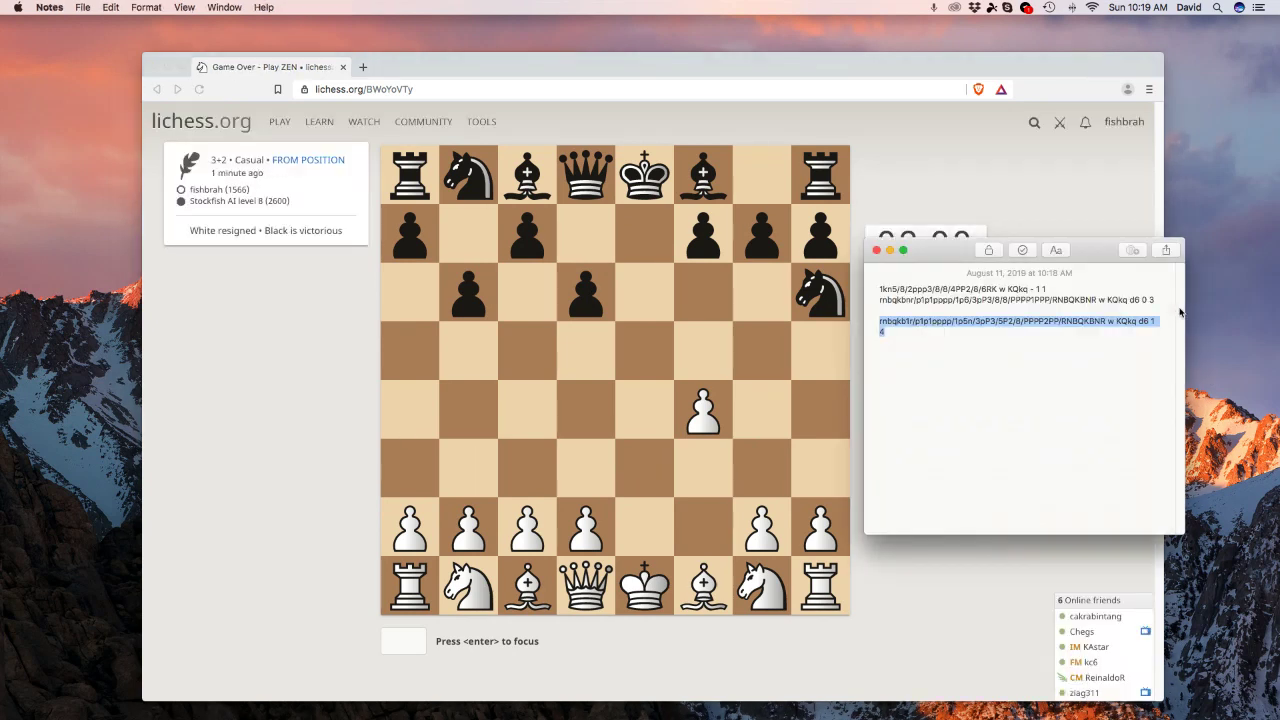
left_click(1054, 376)
left_click_drag(901, 424, 885, 288)
left_click(950, 404)
left_click_drag(930, 352, 851, 278)
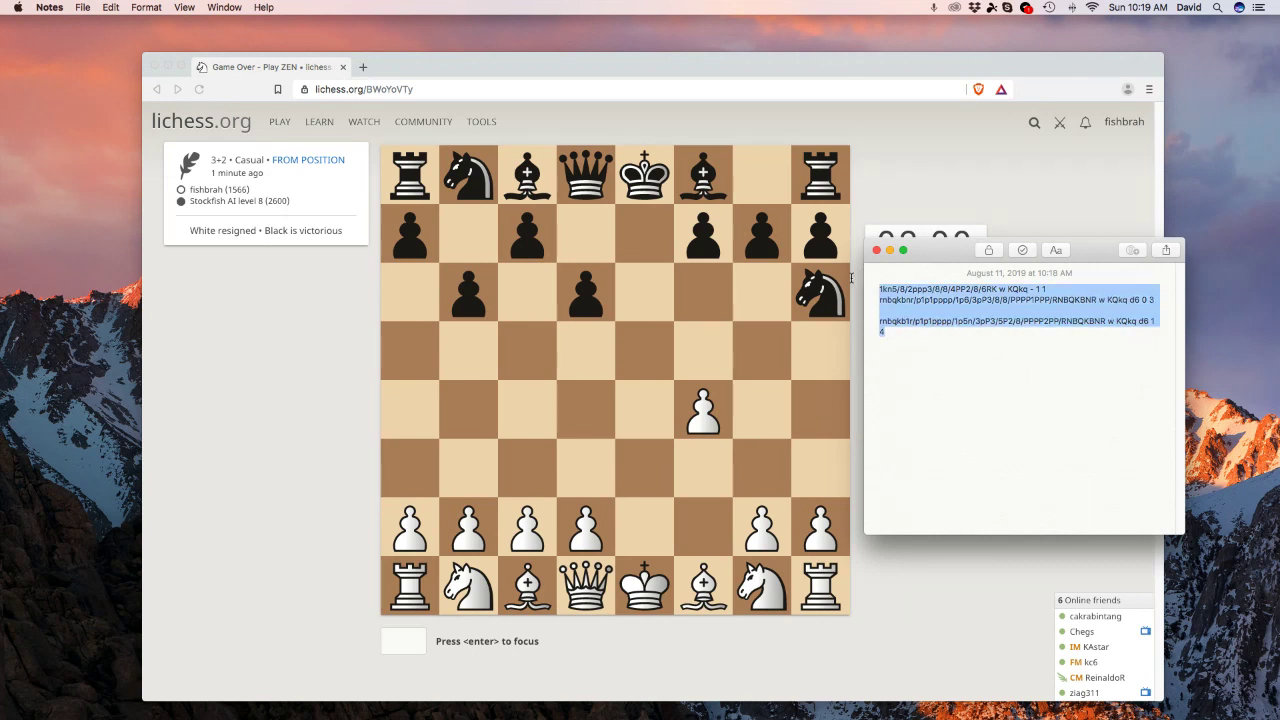
left_click(938, 346)
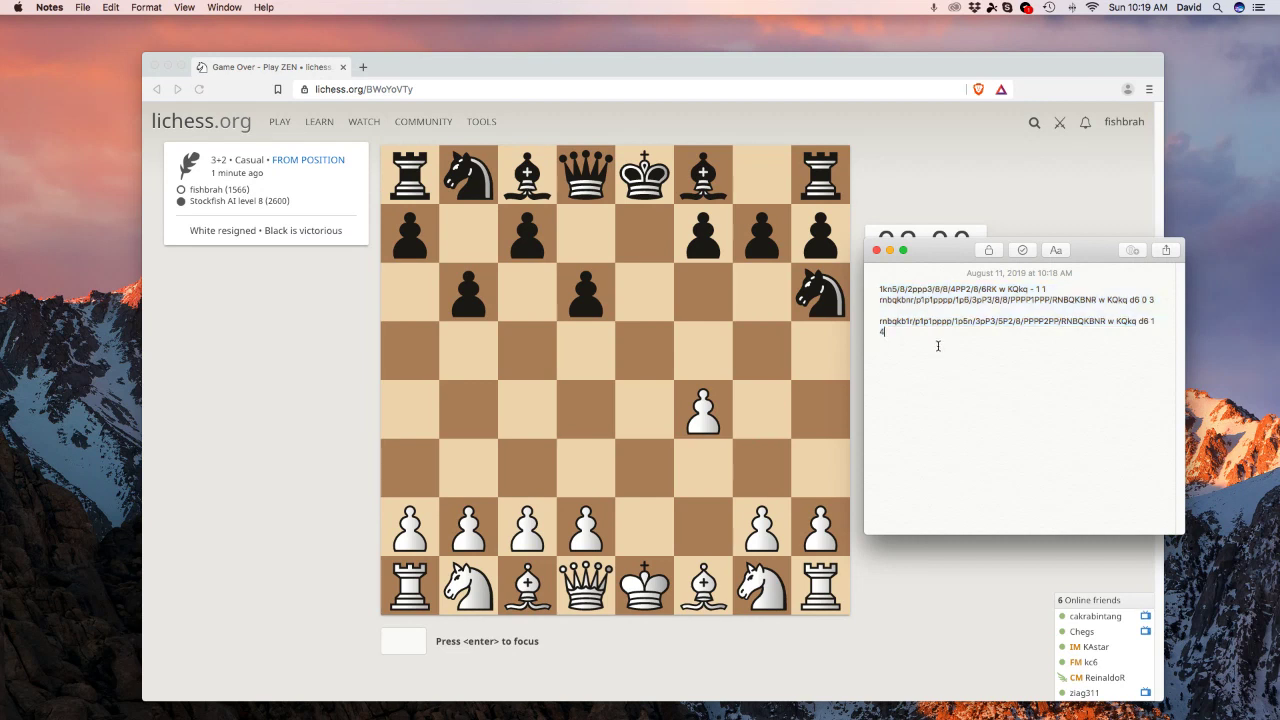